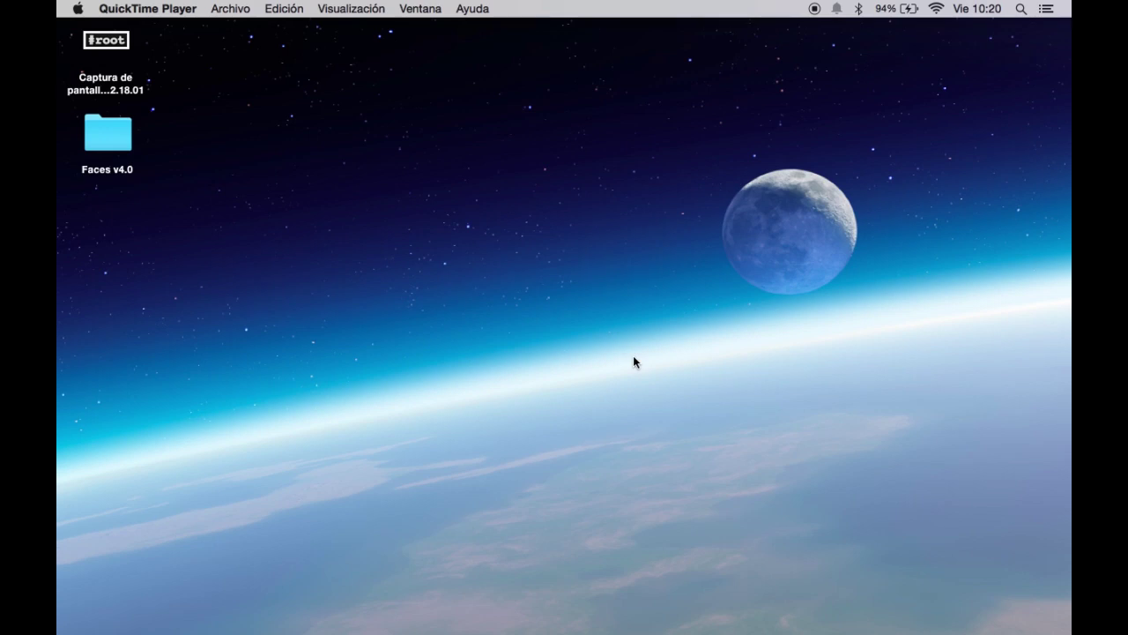
Restore Chrome and open Más herramientas > Extensiones, scrolling down to ARC Welder and App Runtime for Chrome.
mouse_move(617, 629)
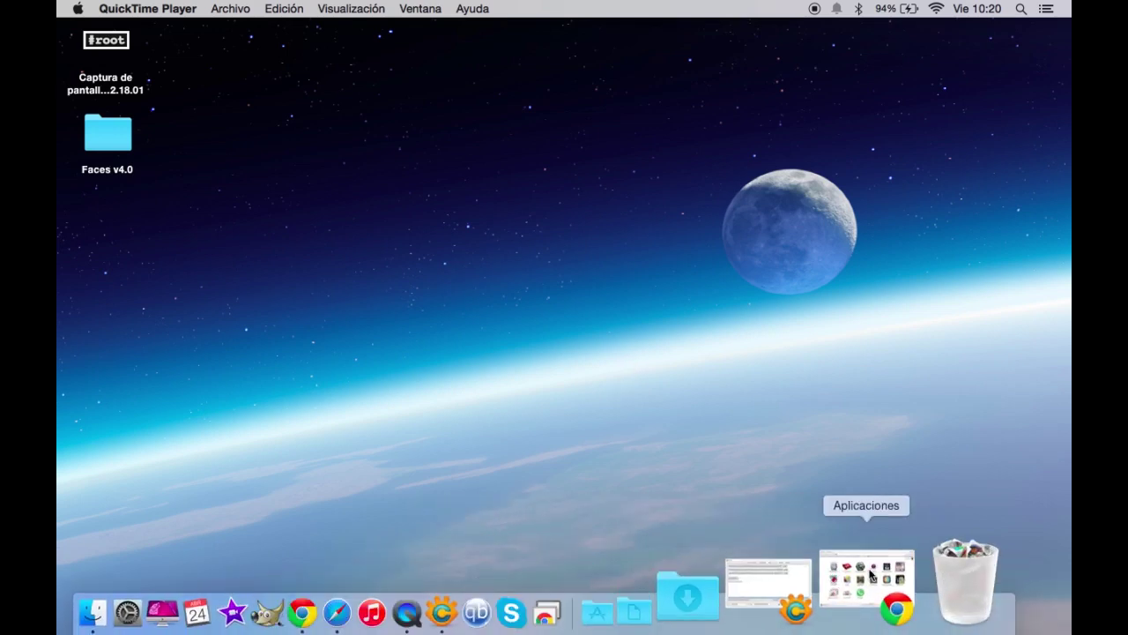
click(871, 575)
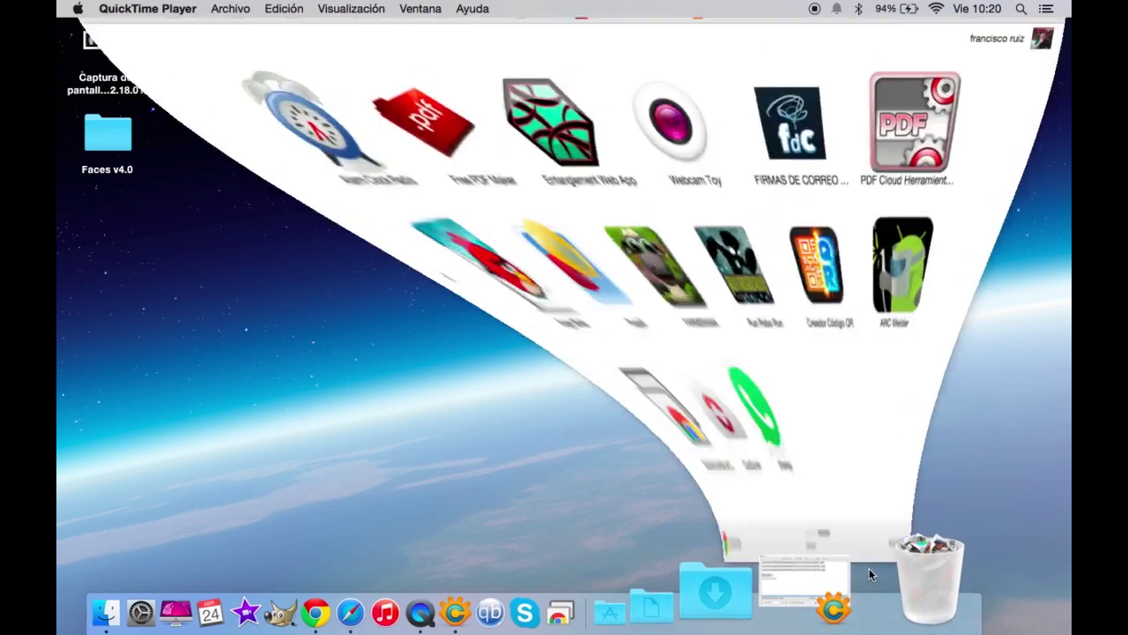
scroll(604, 456, left, 5)
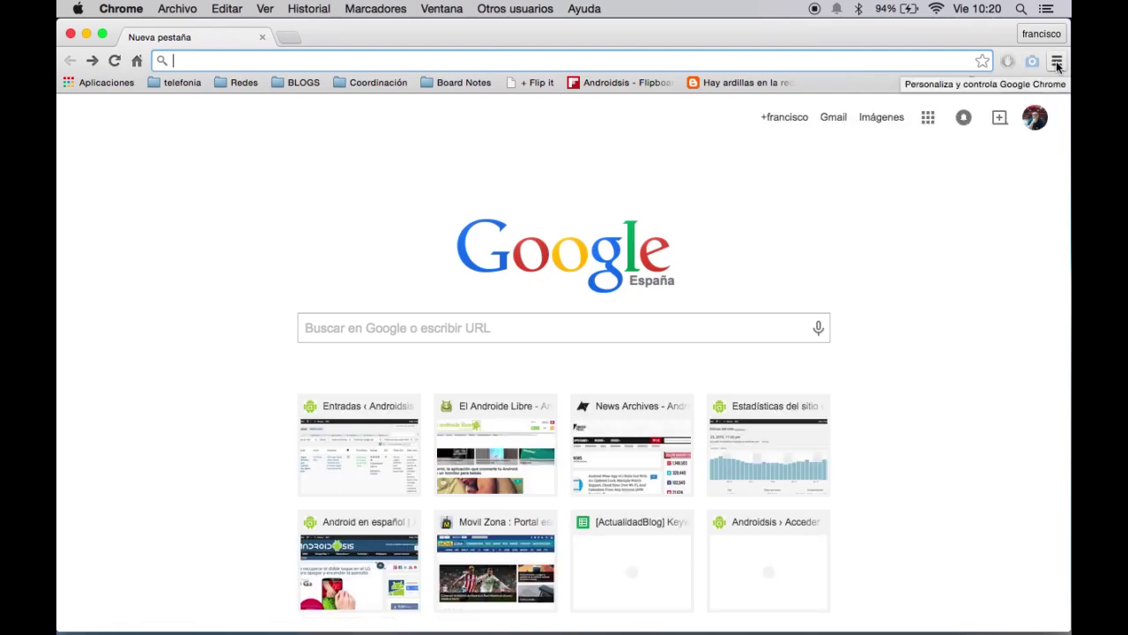
click(1056, 61)
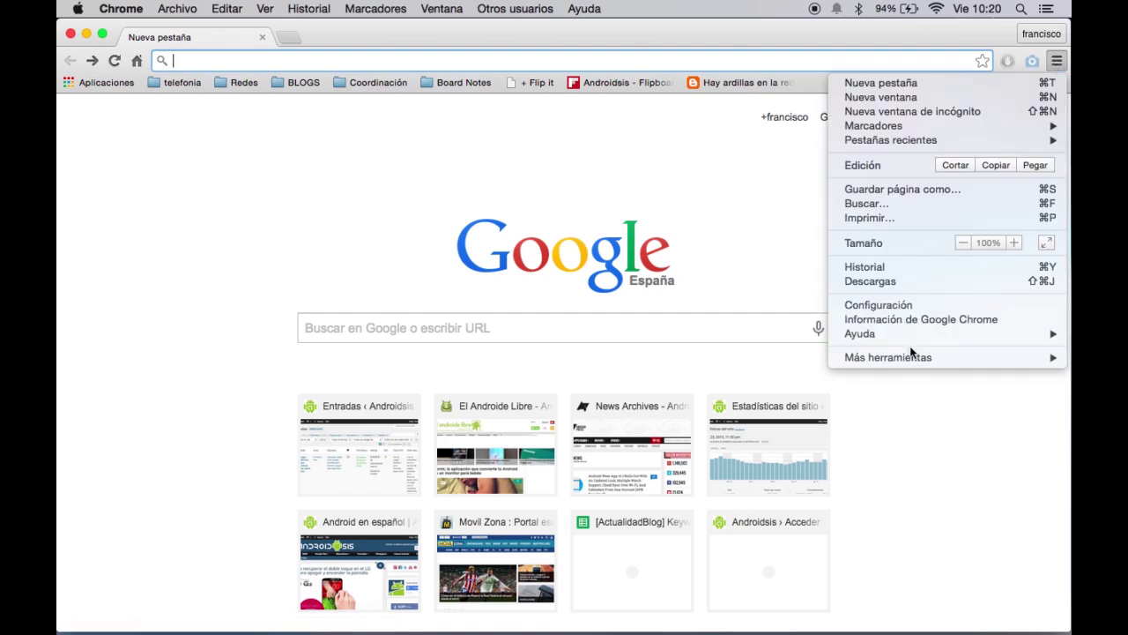
mouse_move(900, 358)
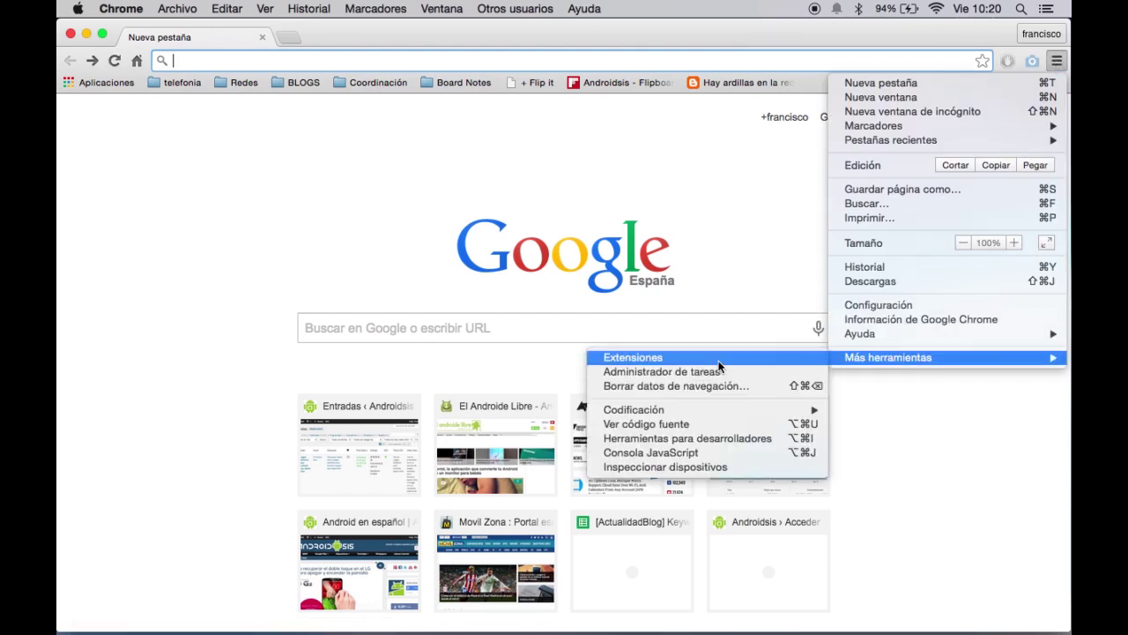
click(719, 358)
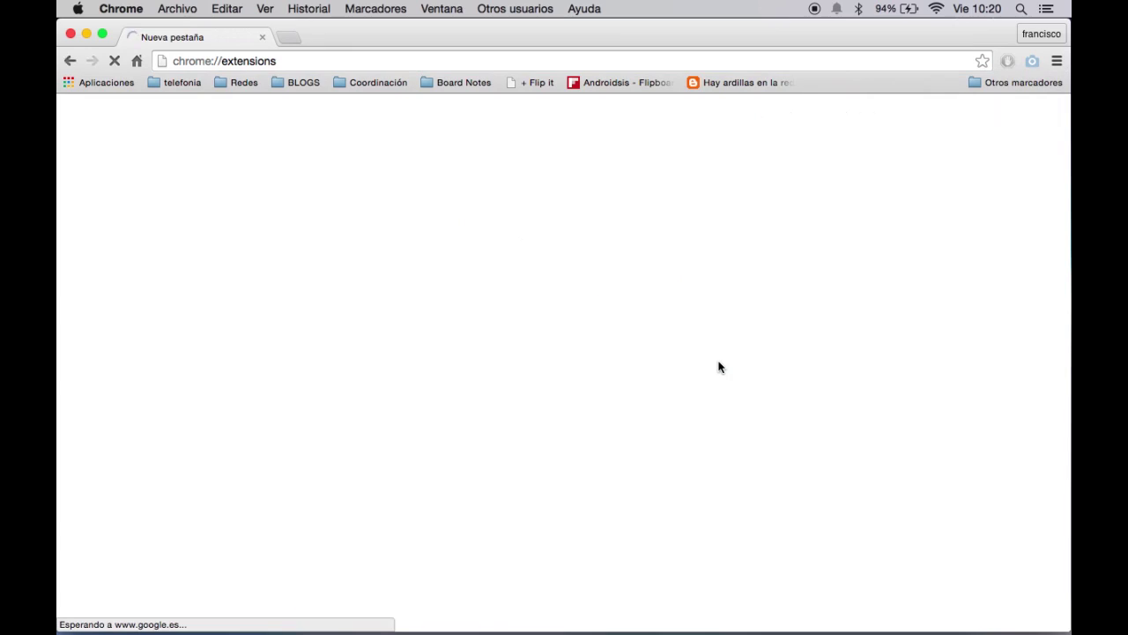
scroll(613, 406, down, 5)
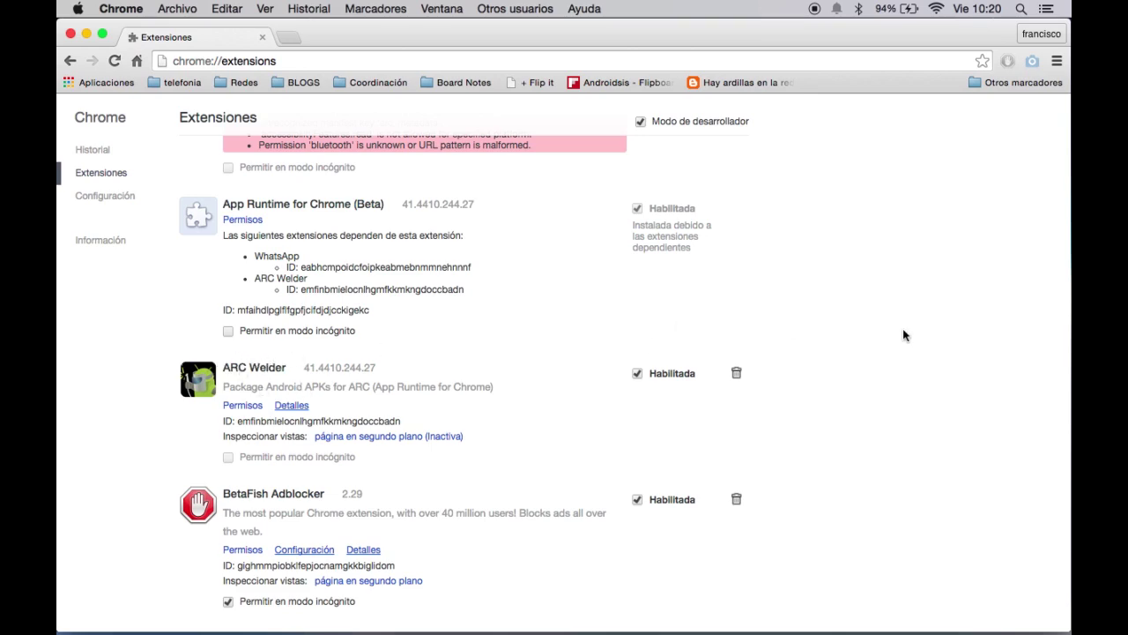
scroll(903, 330, down, 15)
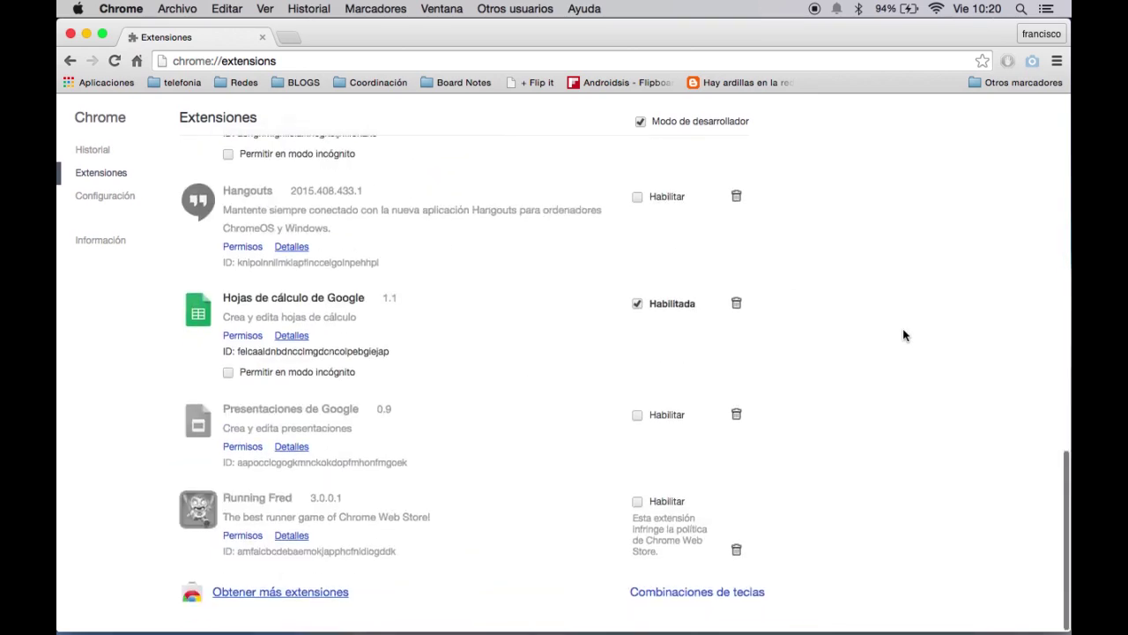
click(253, 598)
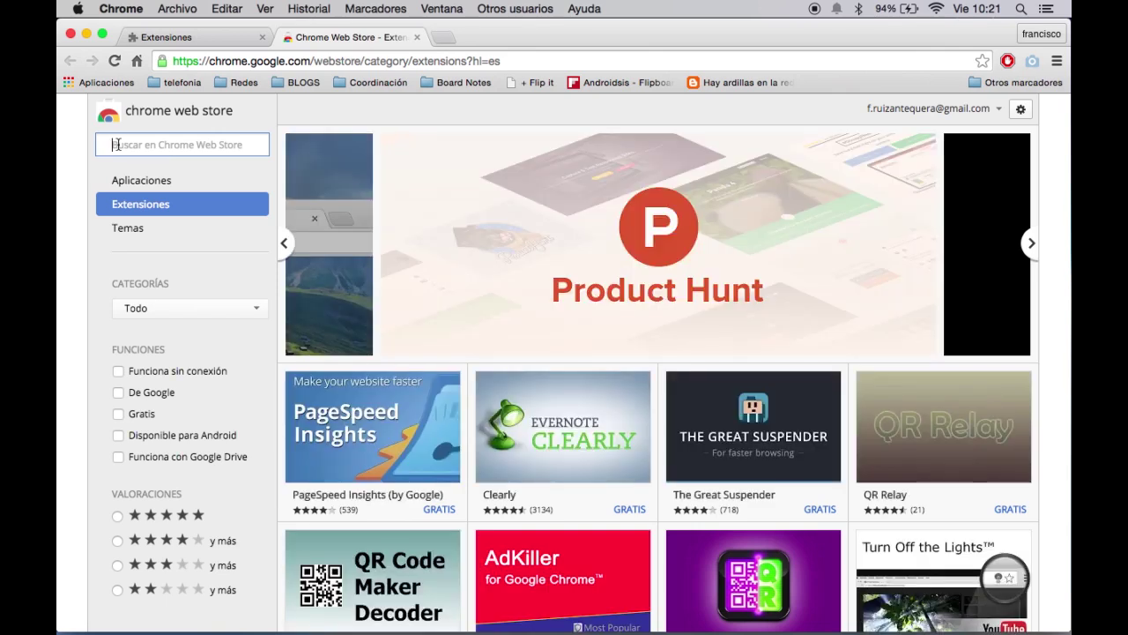
text(ARC )
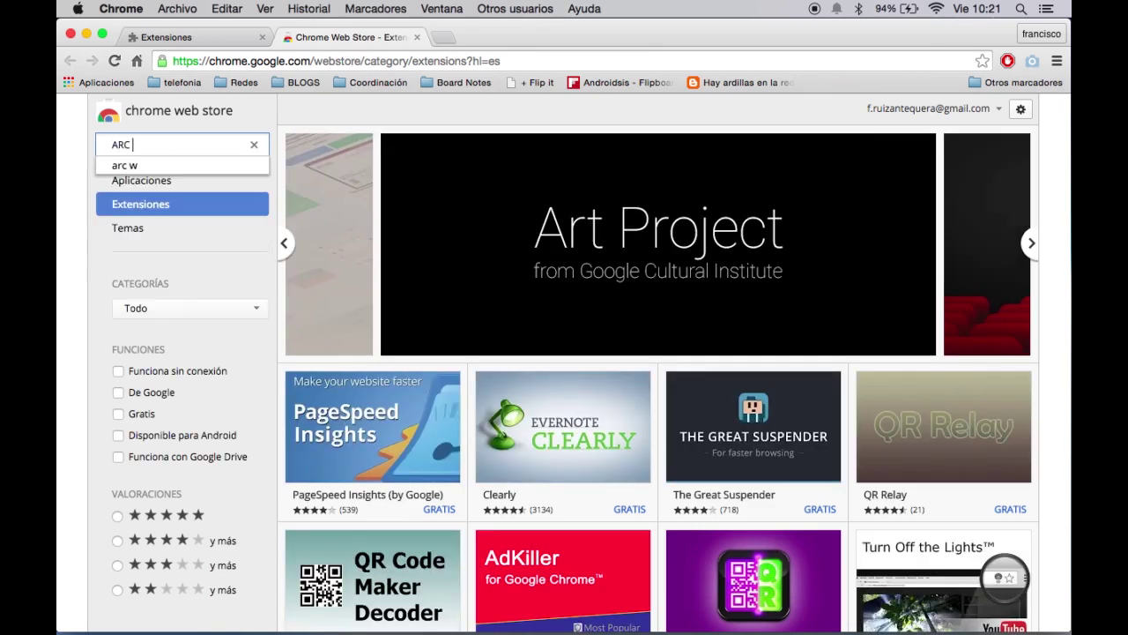
text(Welder)
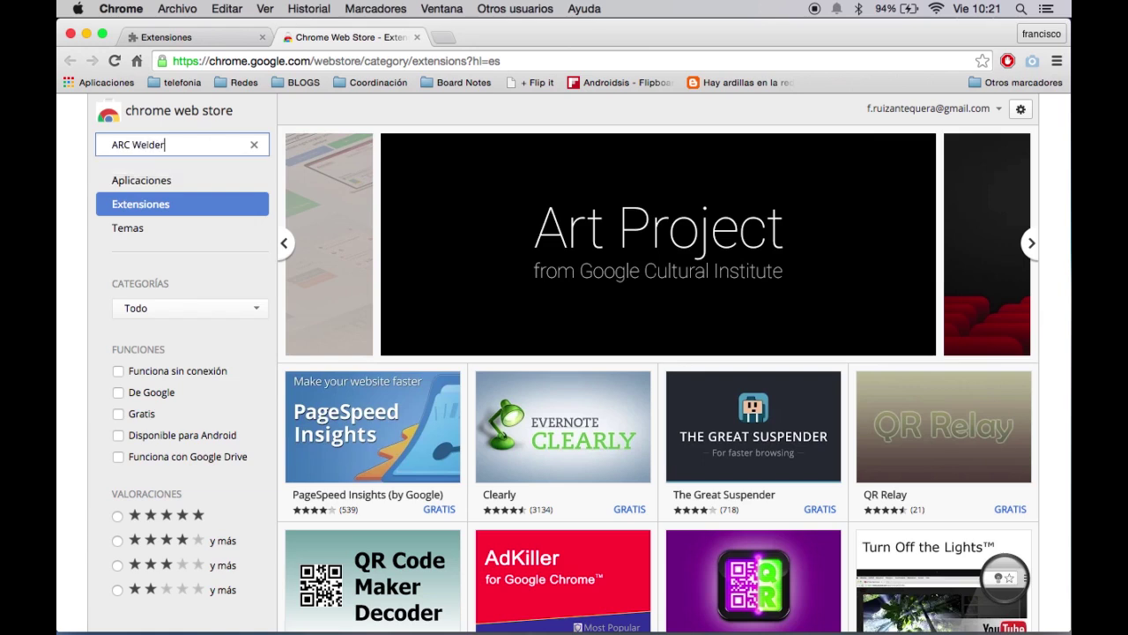
key(Return)
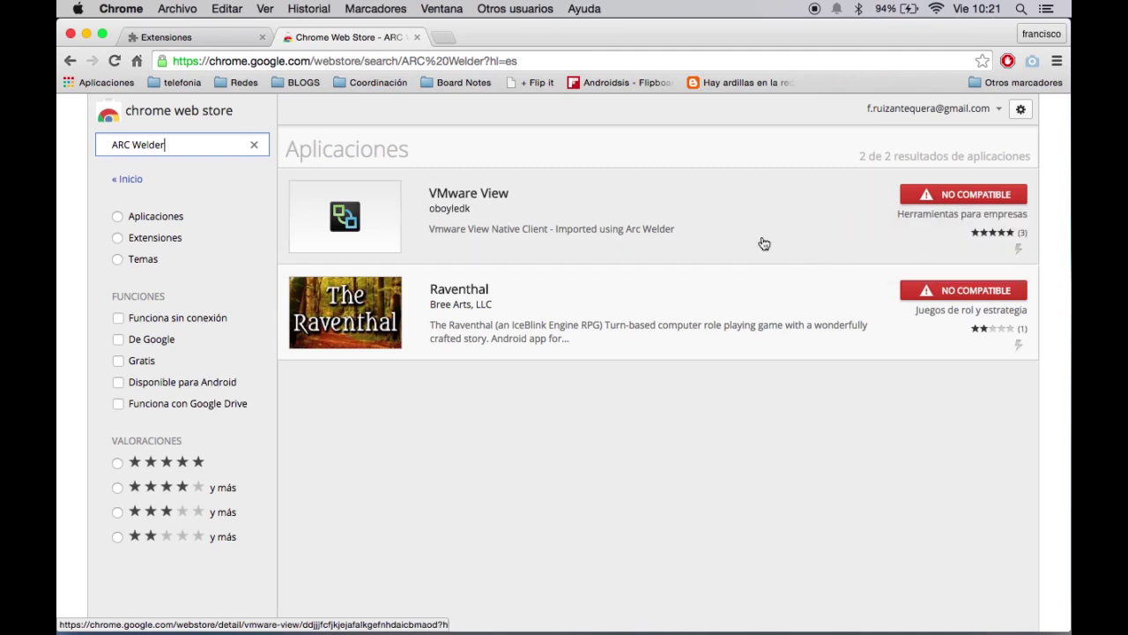
click(418, 37)
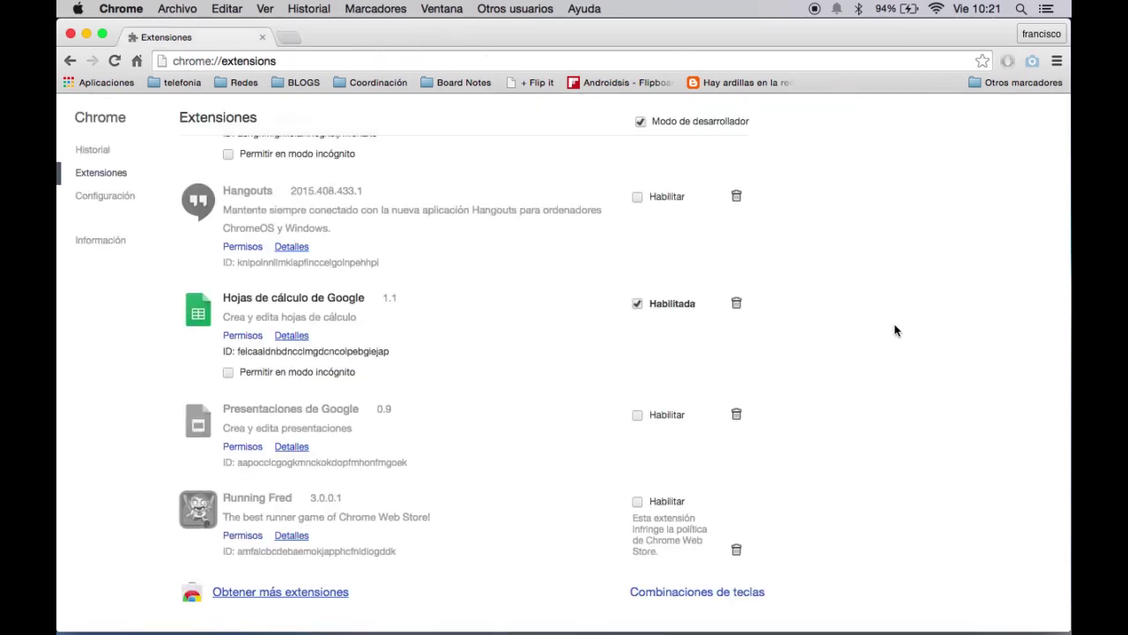
Open the Aplicaciones apps page, go to its second page, and launch ARC Welder.
scroll(895, 331, up, 15)
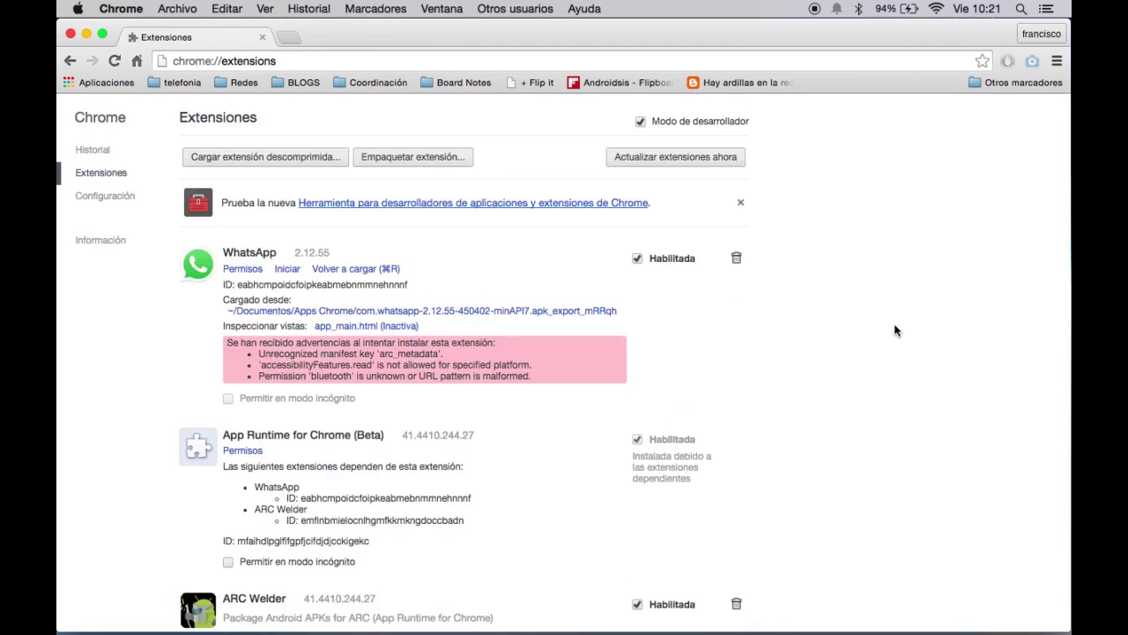
scroll(894, 331, down, 10)
scroll(895, 330, down, 5)
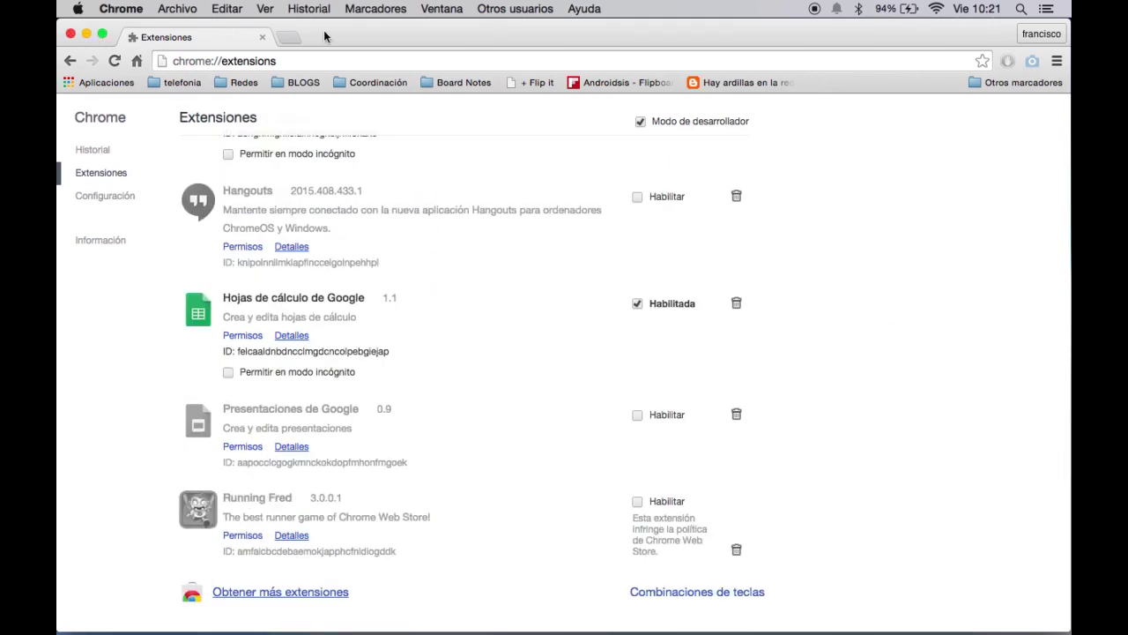
click(121, 82)
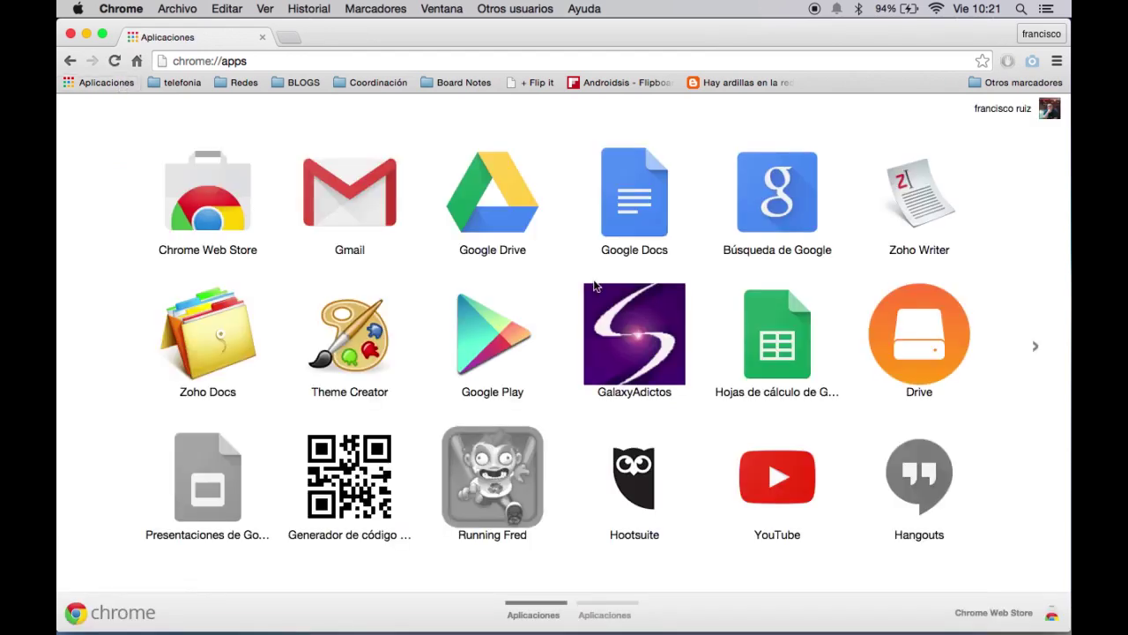
click(1036, 351)
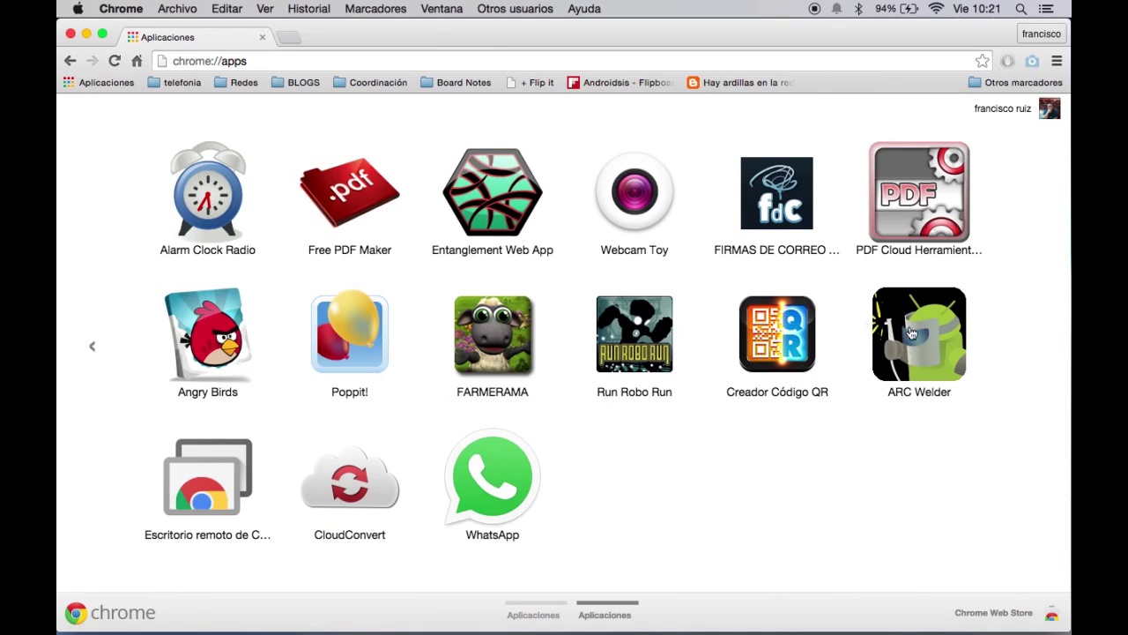
click(912, 332)
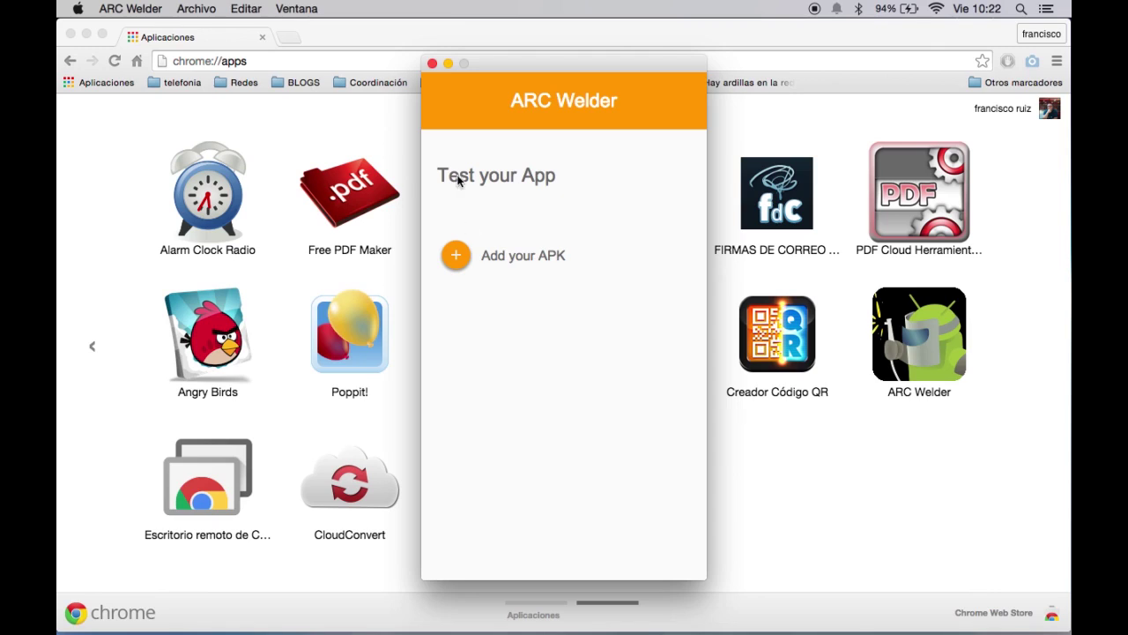
Minimize Chrome and open the home > Documentos > Apps Chrome folder in a new Finder window.
click(87, 33)
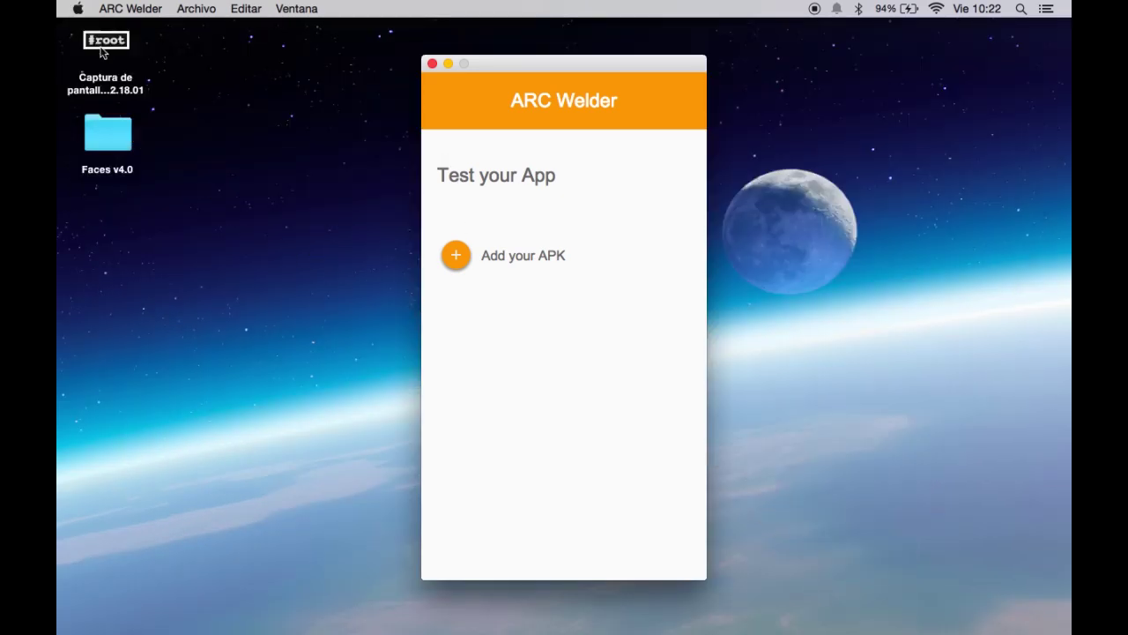
mouse_move(428, 618)
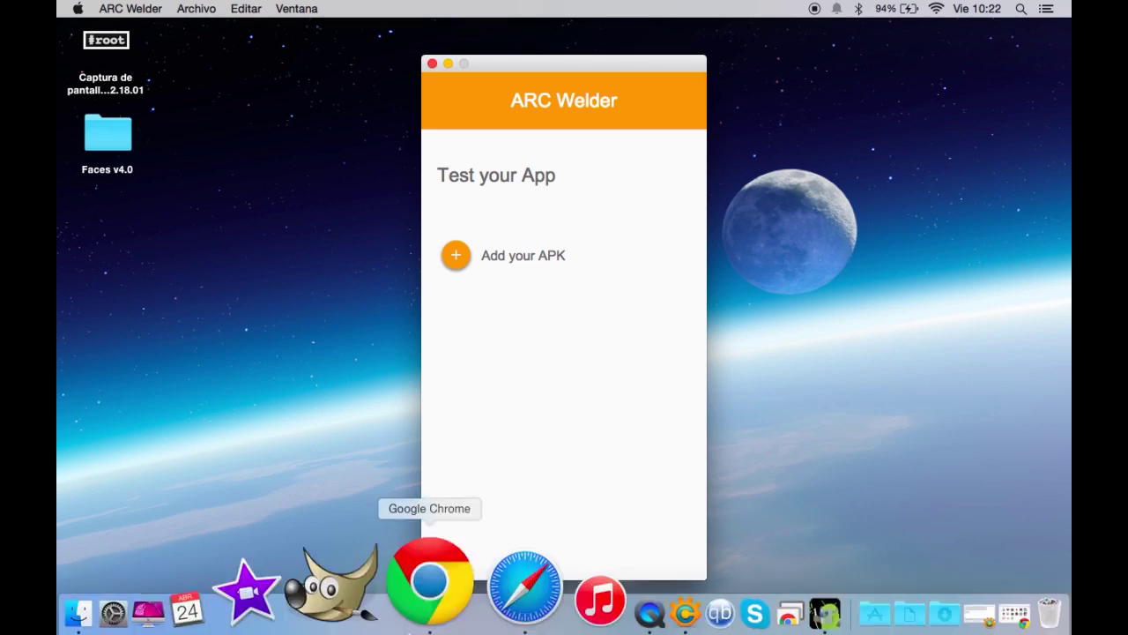
click(203, 606)
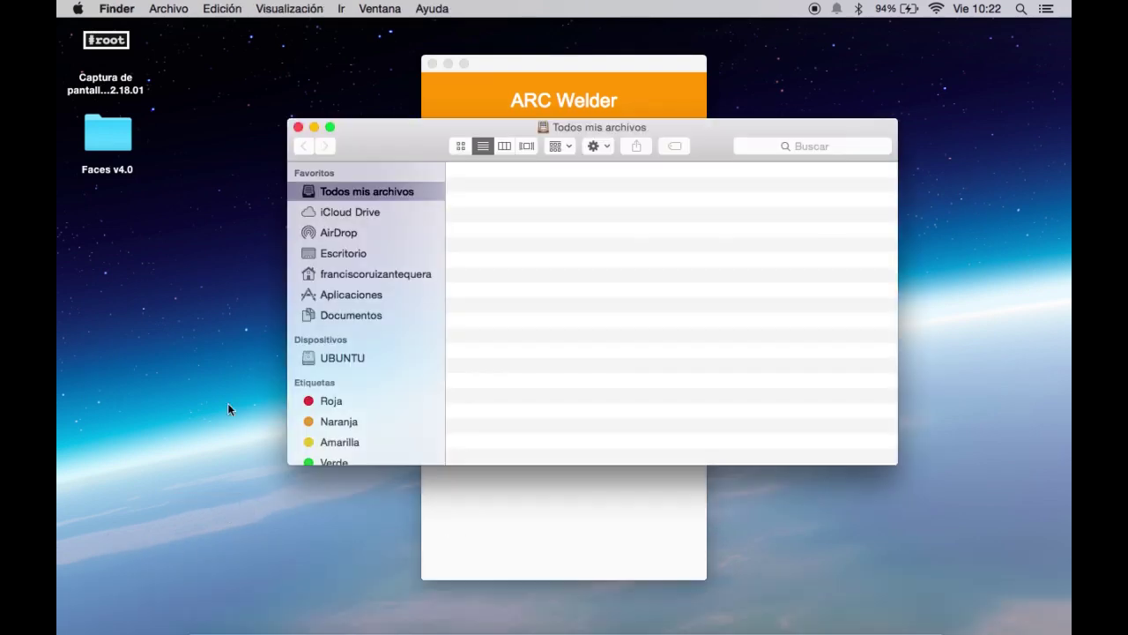
click(367, 274)
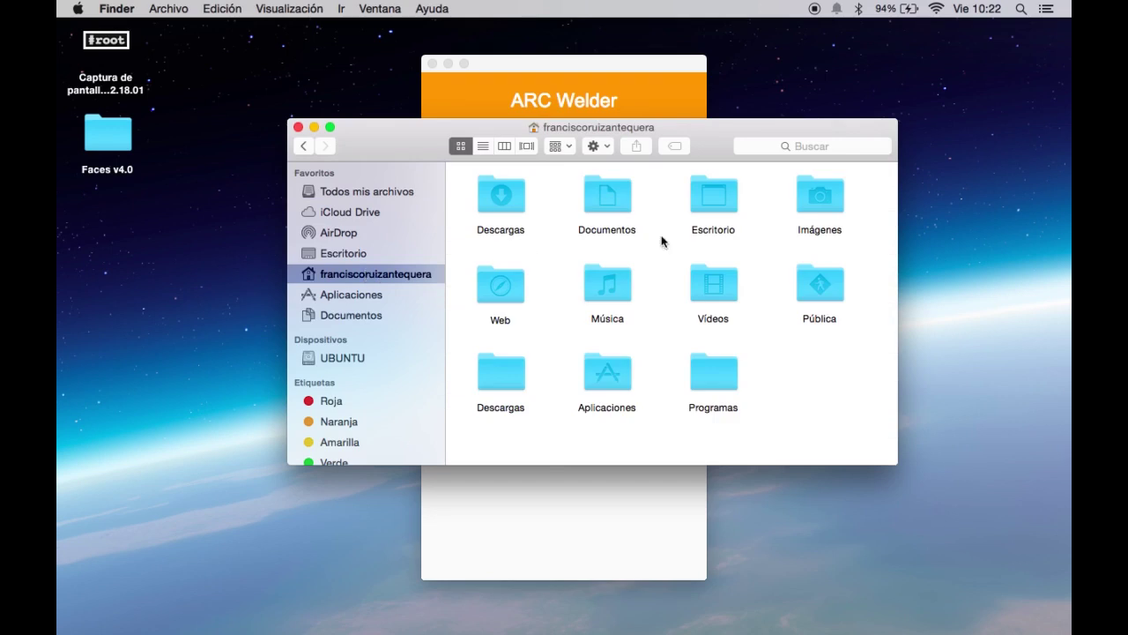
double_click(613, 190)
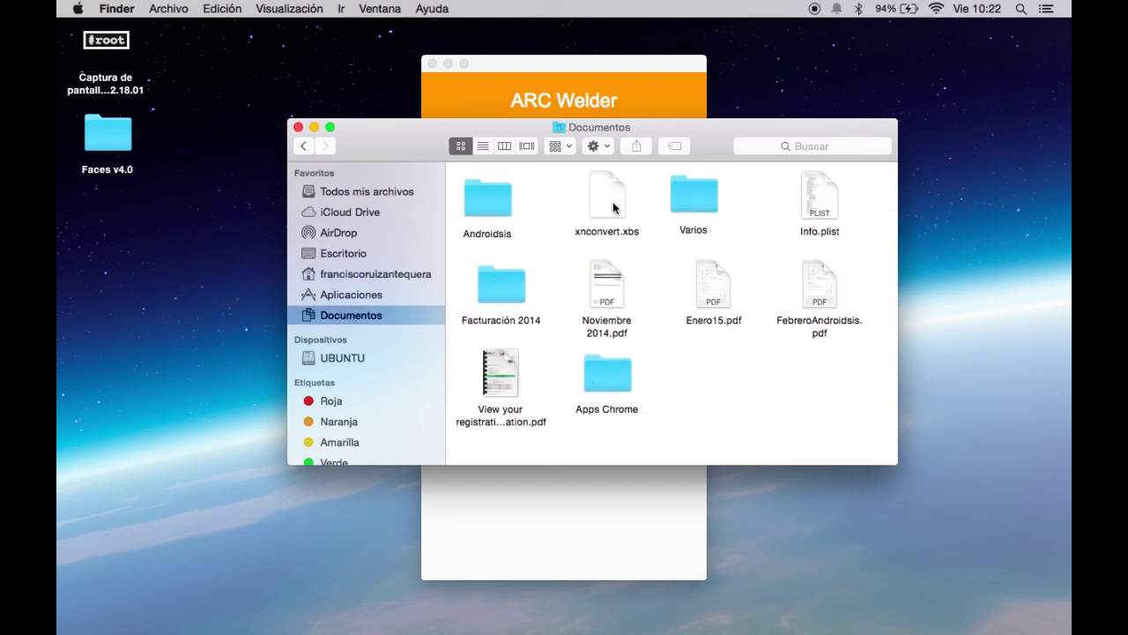
double_click(608, 378)
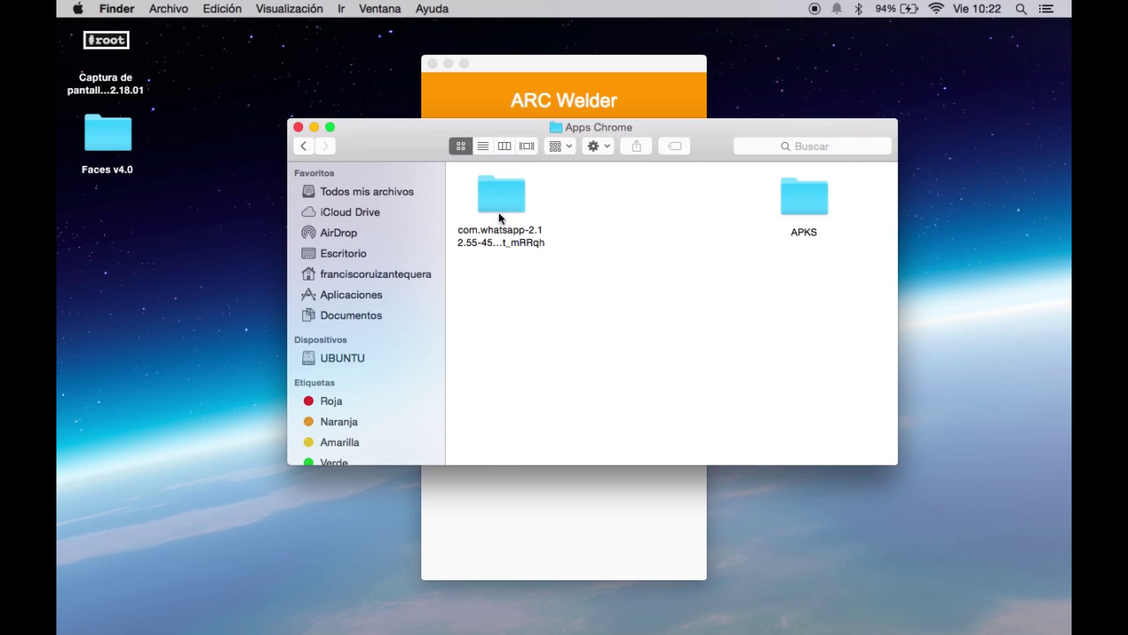
Look inside the exported WhatsApp folder and the APKS folder, then return to ARC Welder.
double_click(497, 205)
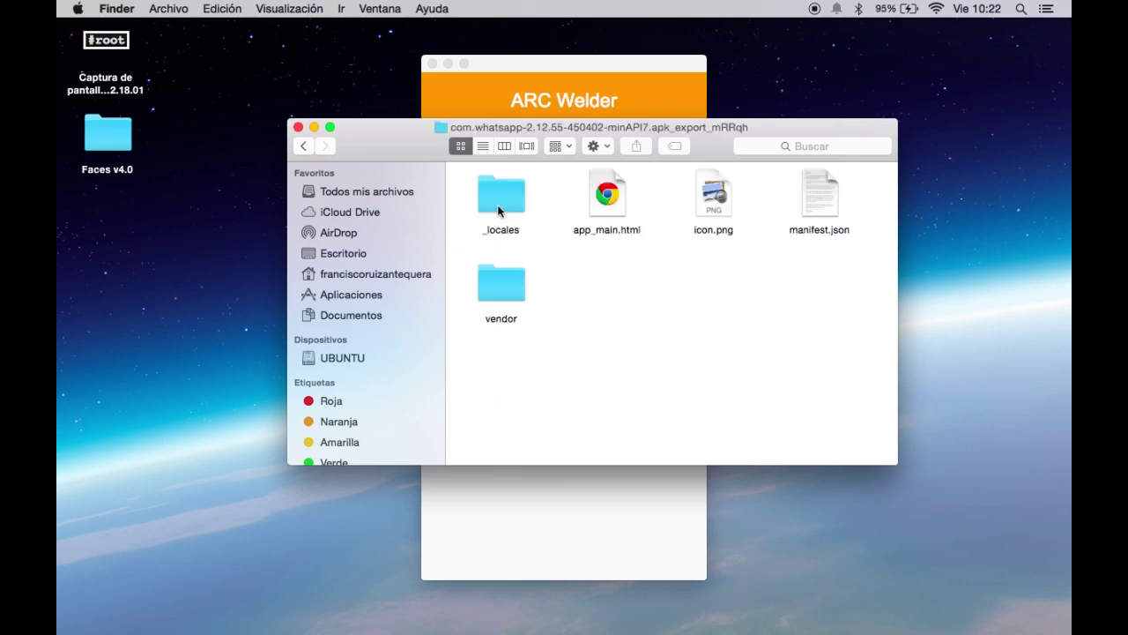
click(299, 144)
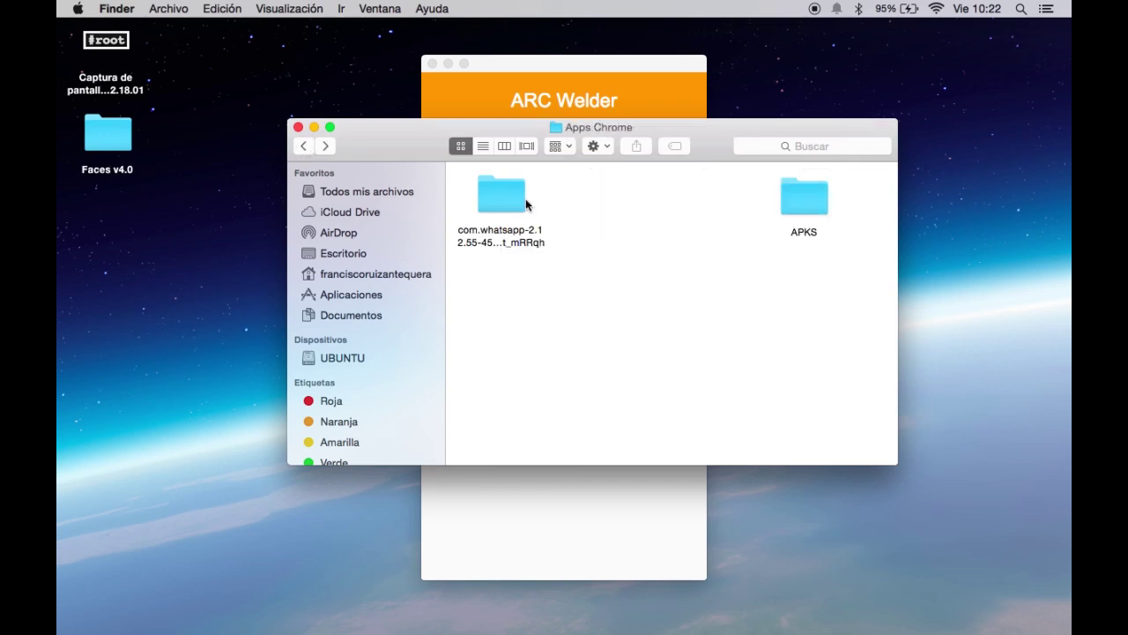
double_click(803, 210)
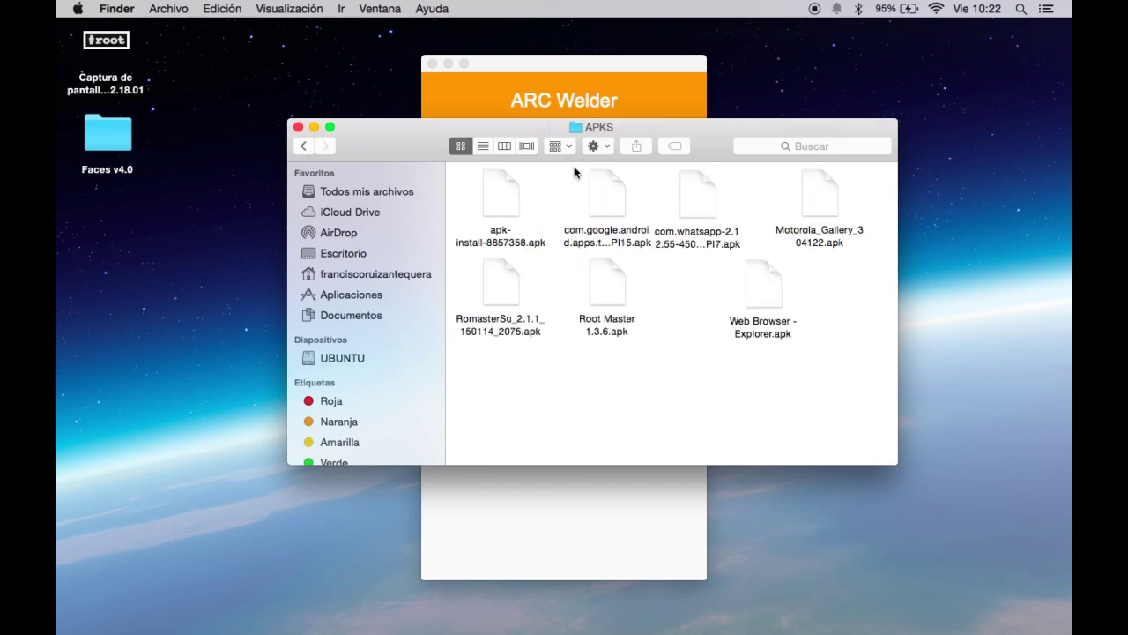
click(304, 147)
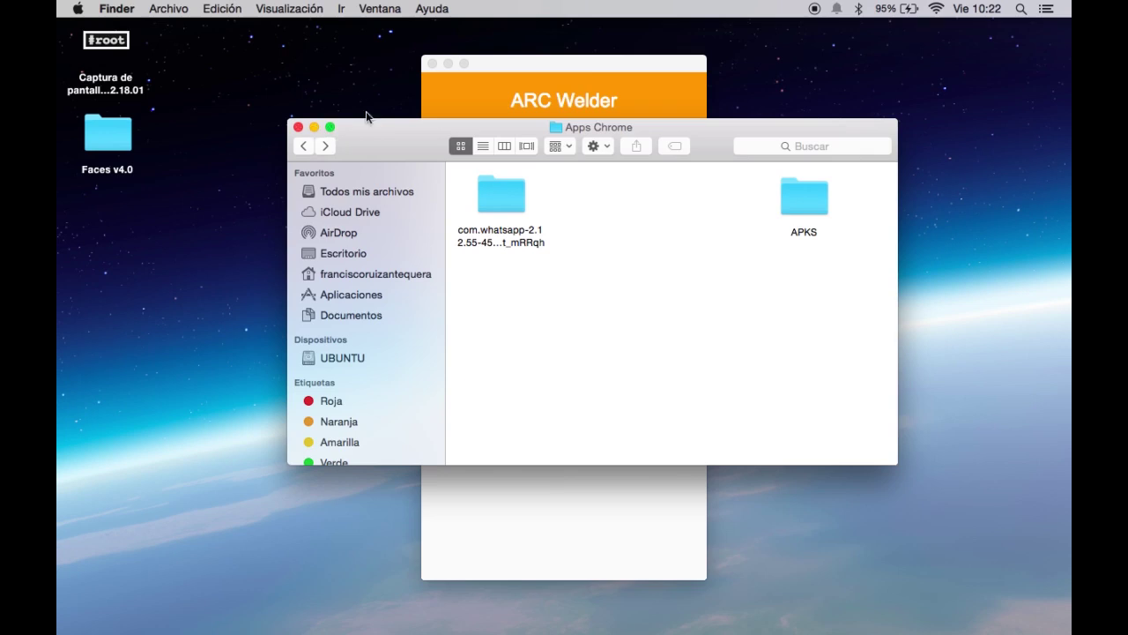
click(538, 64)
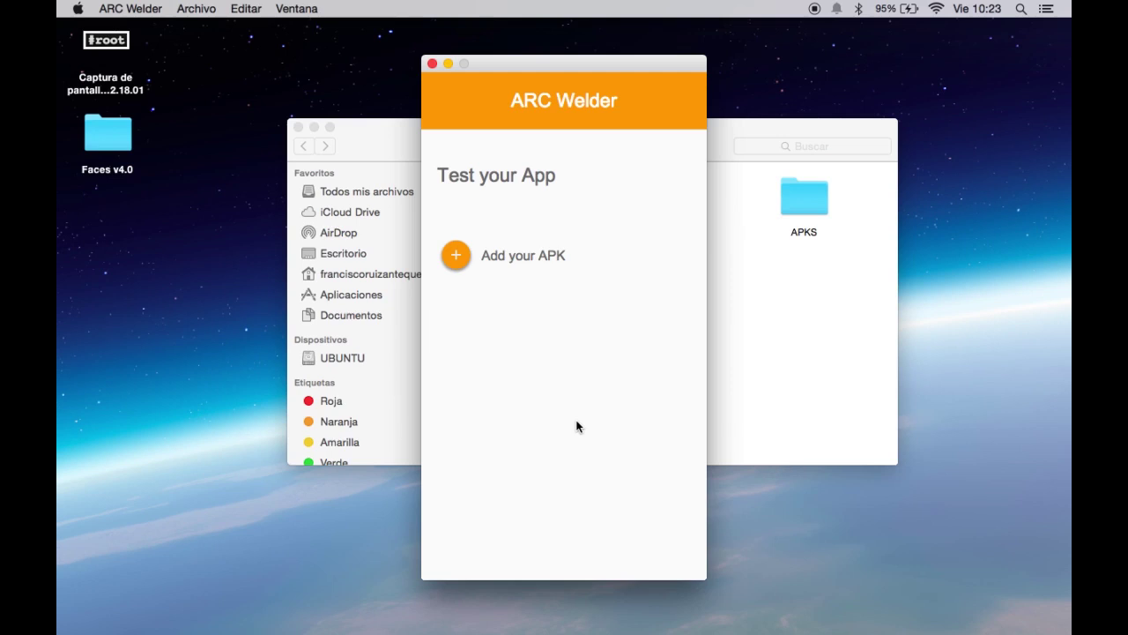
Add the Google Translate APK com.google...inAPI15.apk from the APKS folder to ARC Welder.
click(455, 254)
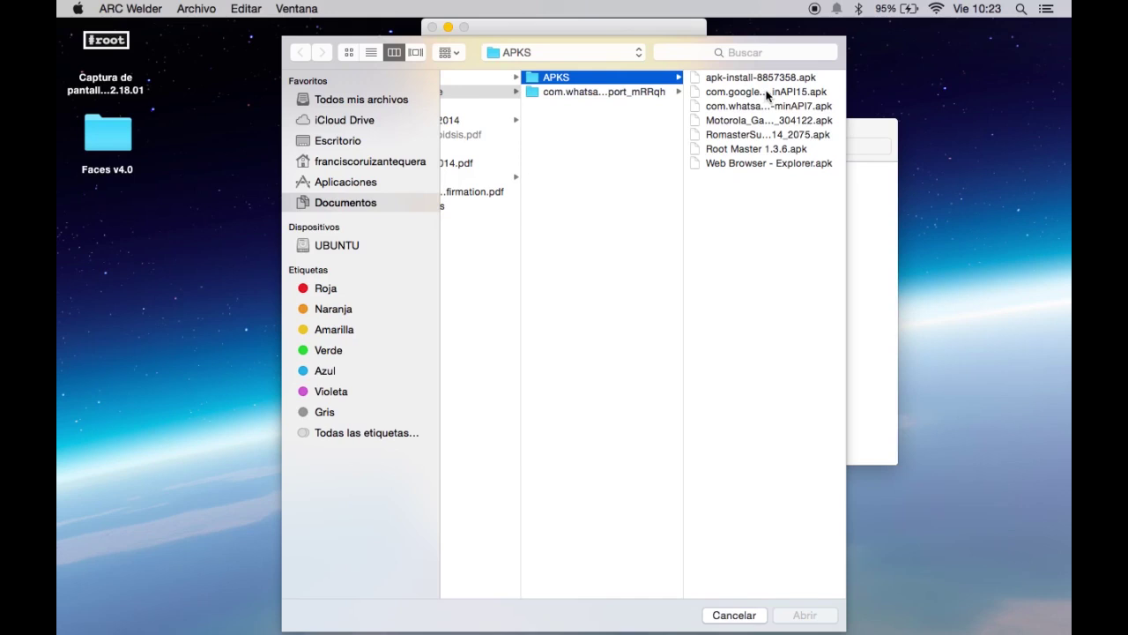
click(767, 92)
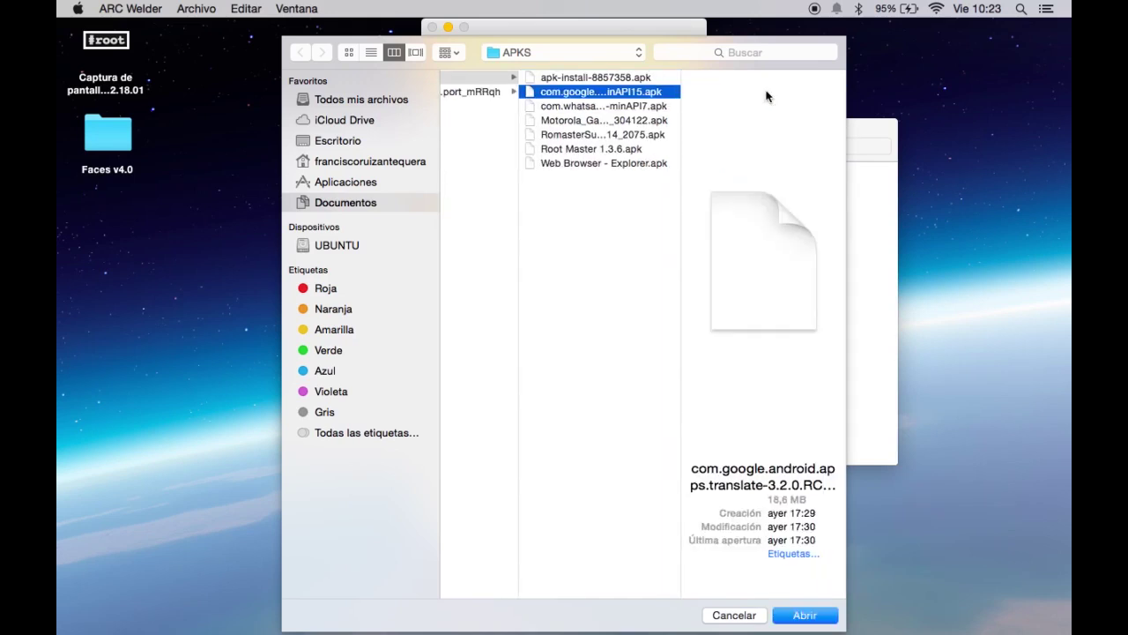
click(804, 616)
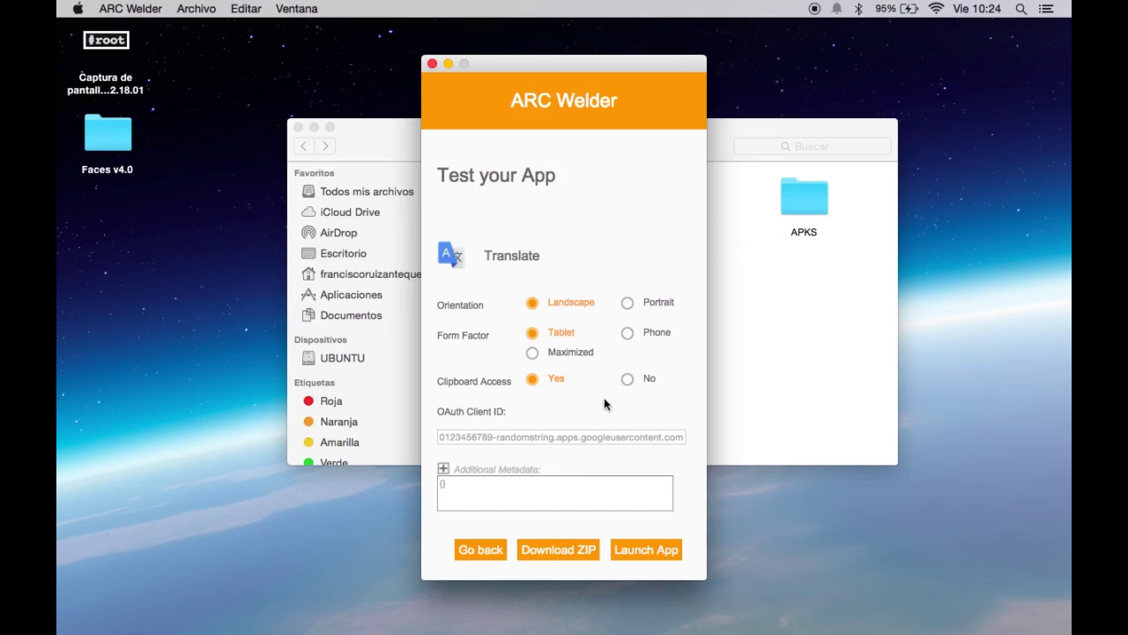
Launch Translate as the test app, agreeing to remove the WhatsApp test app.
click(648, 546)
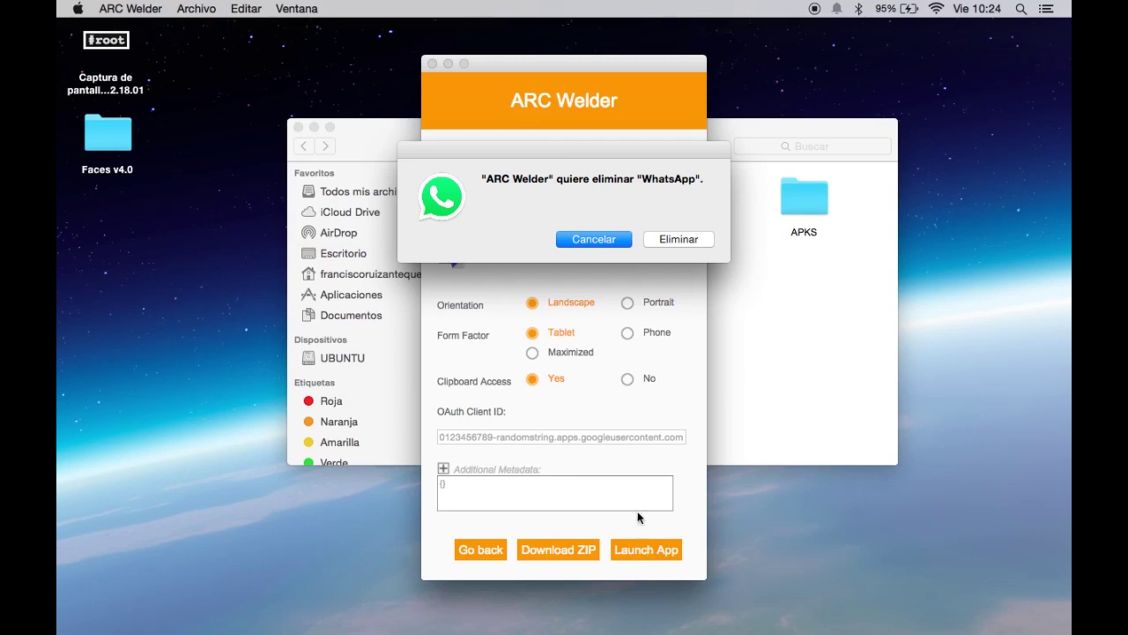
click(683, 240)
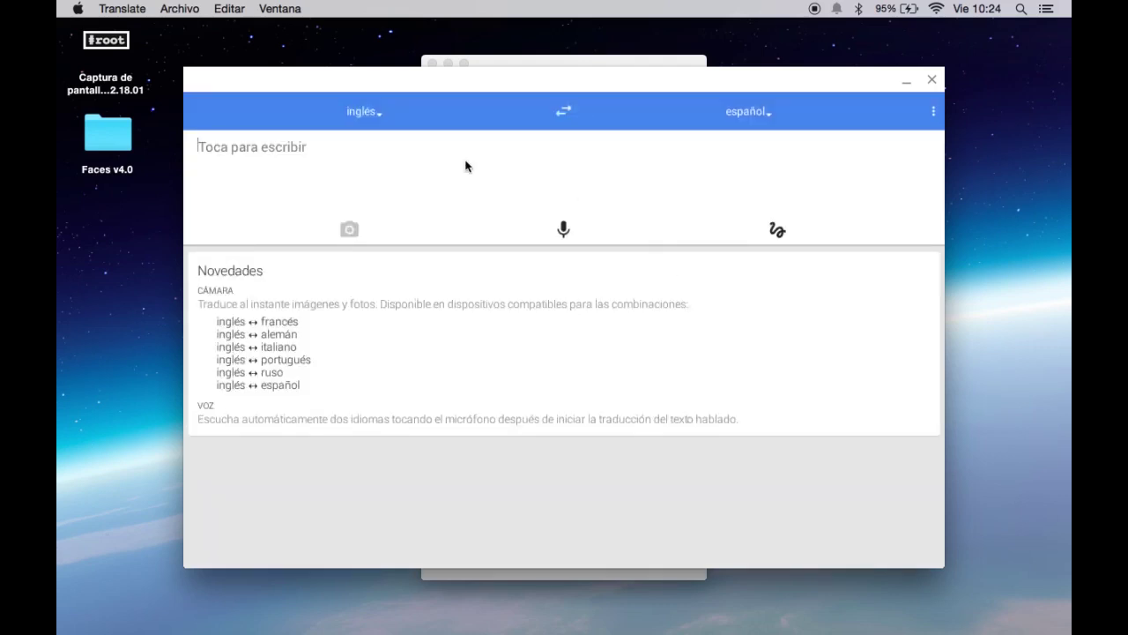
Try Translate's 'Toca para escribir' field and input-method menu, minimize and restore it, then close it.
click(566, 115)
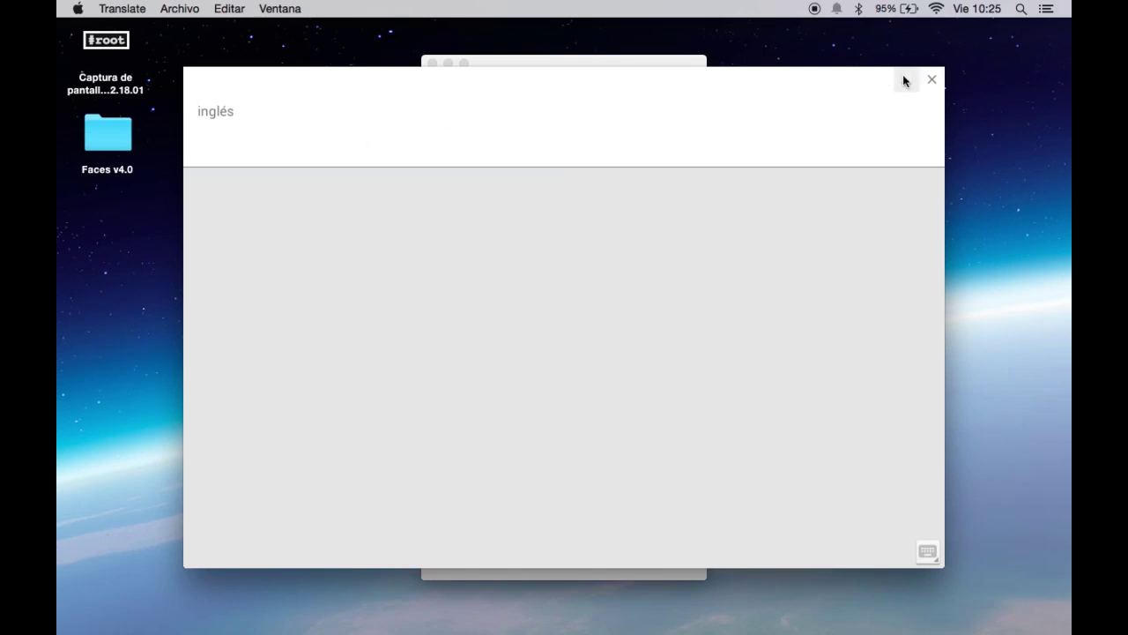
click(932, 78)
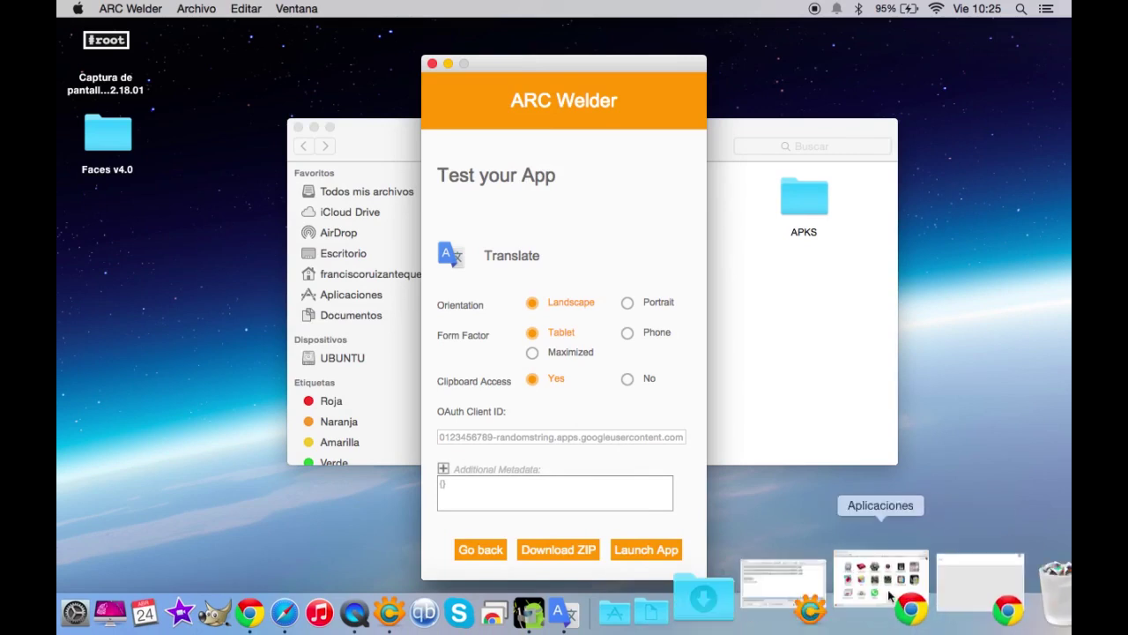
click(921, 589)
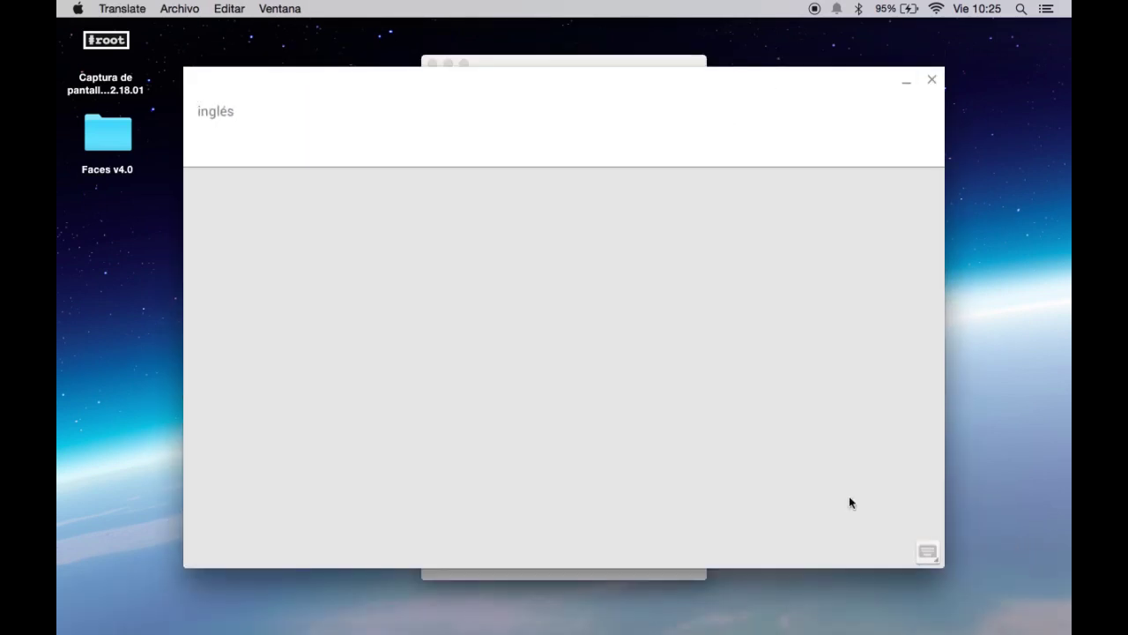
click(928, 553)
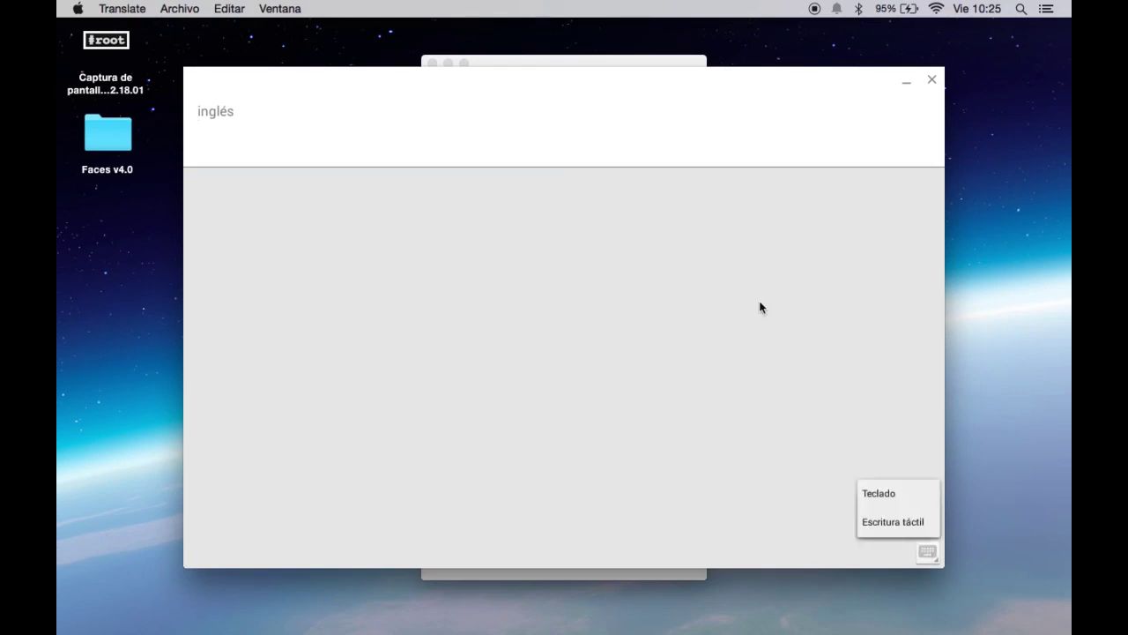
click(777, 361)
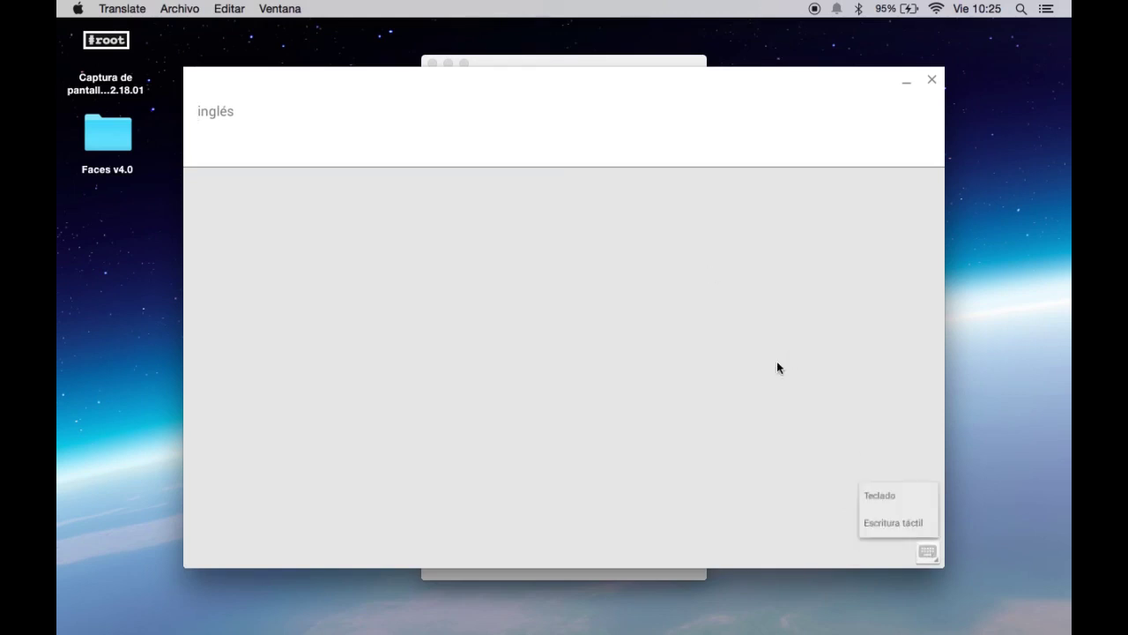
click(933, 80)
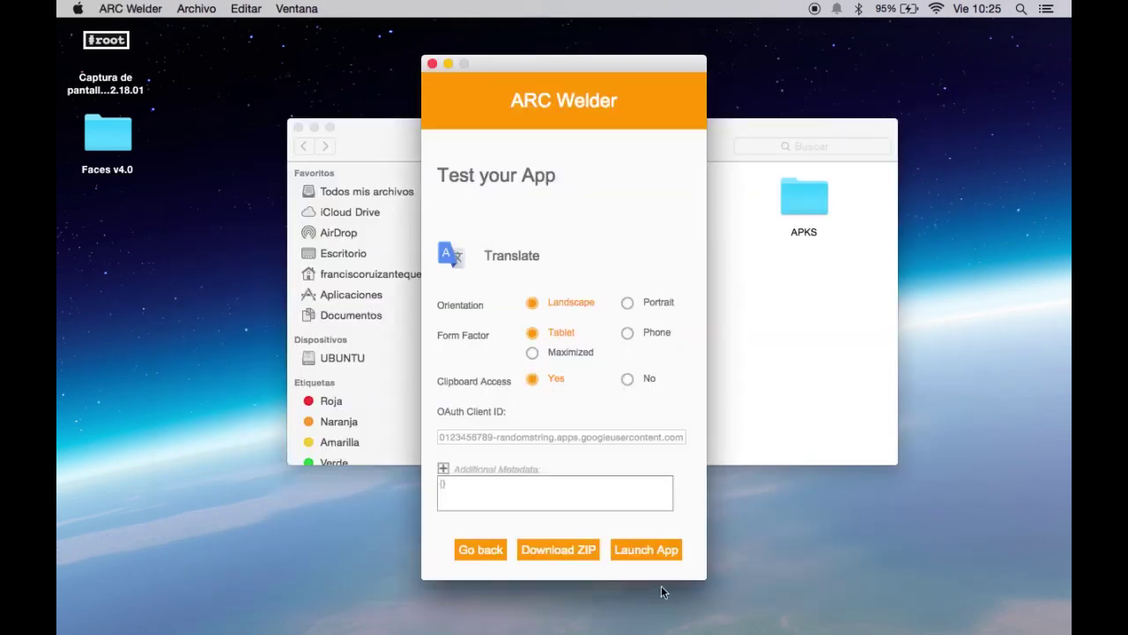
Relaunch Translate, translate 'hello' to Spanish 'hola', and swap the languages to Spanish→English.
click(667, 550)
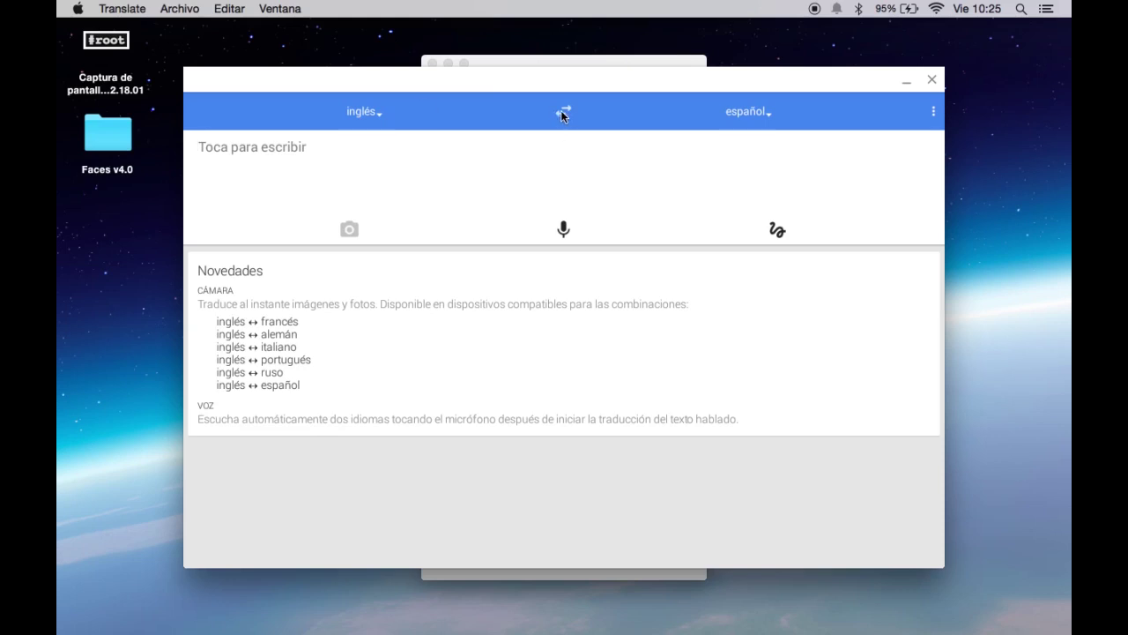
click(549, 190)
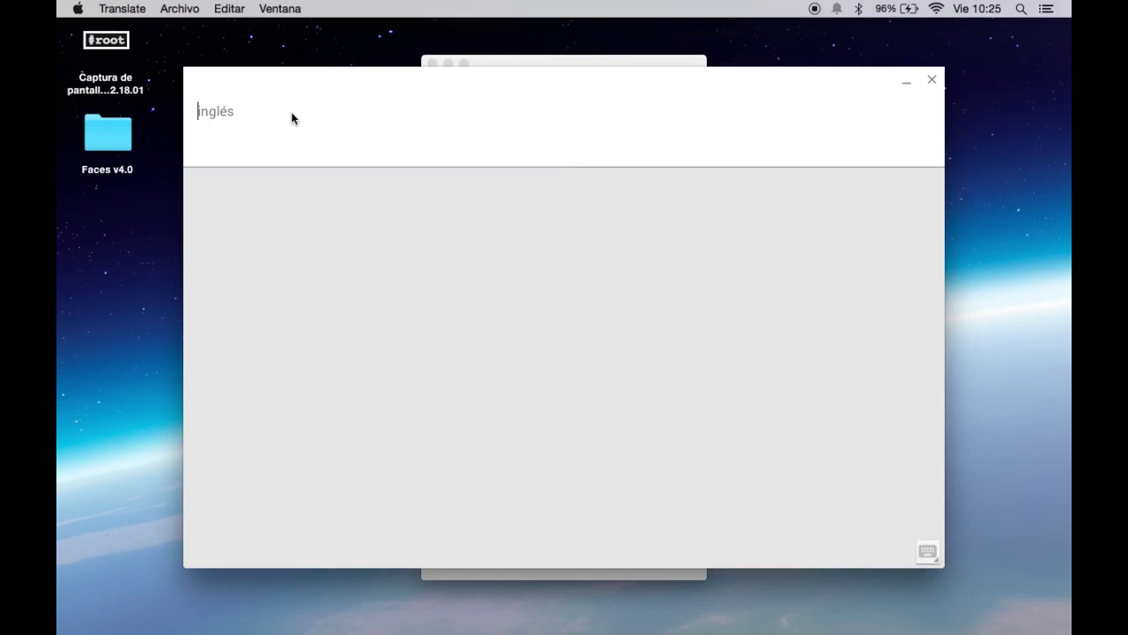
text(hello)
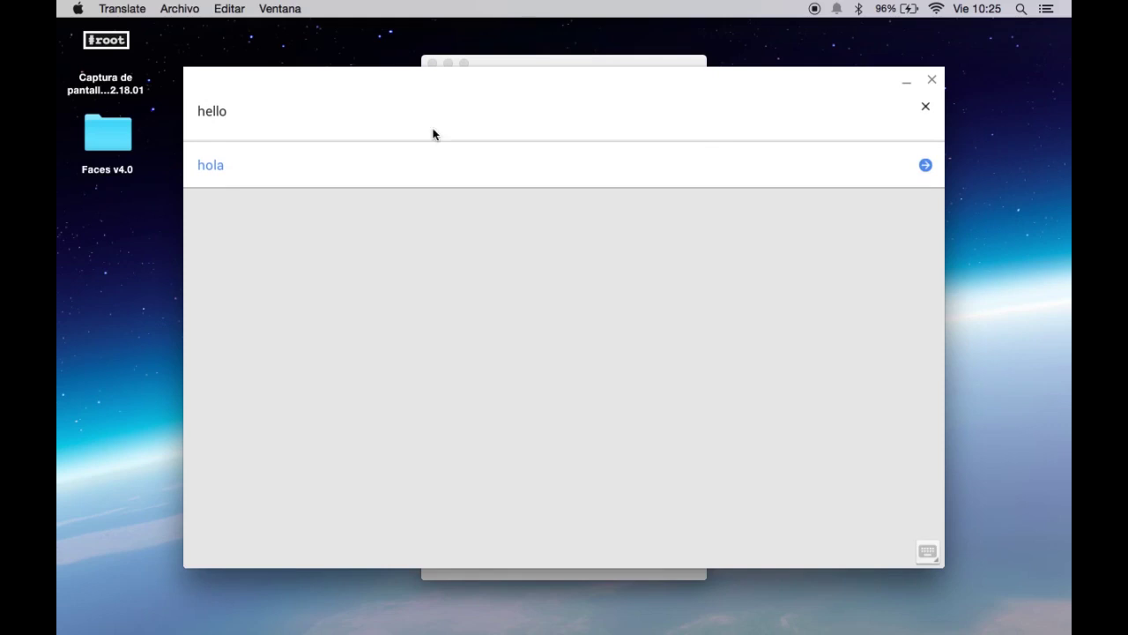
click(924, 167)
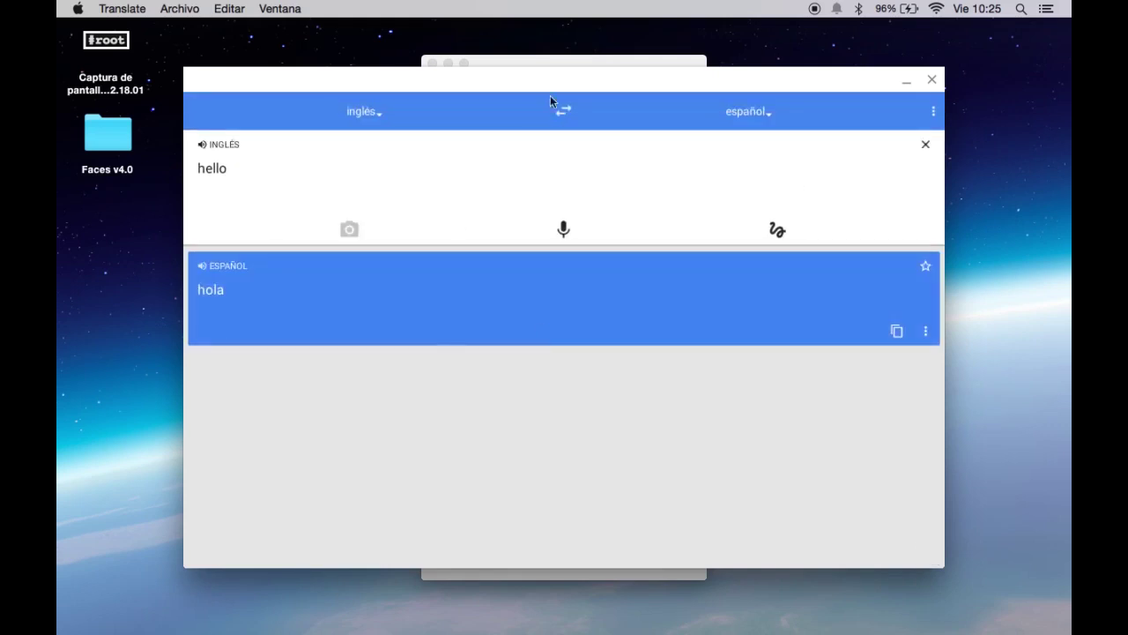
click(563, 112)
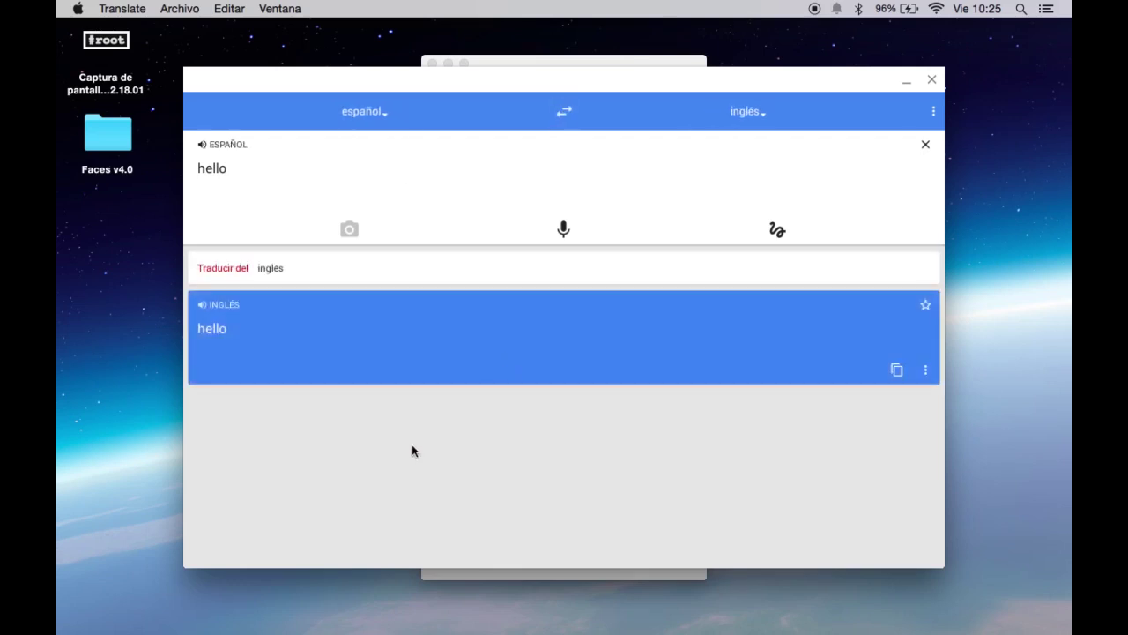
click(181, 166)
click(207, 171)
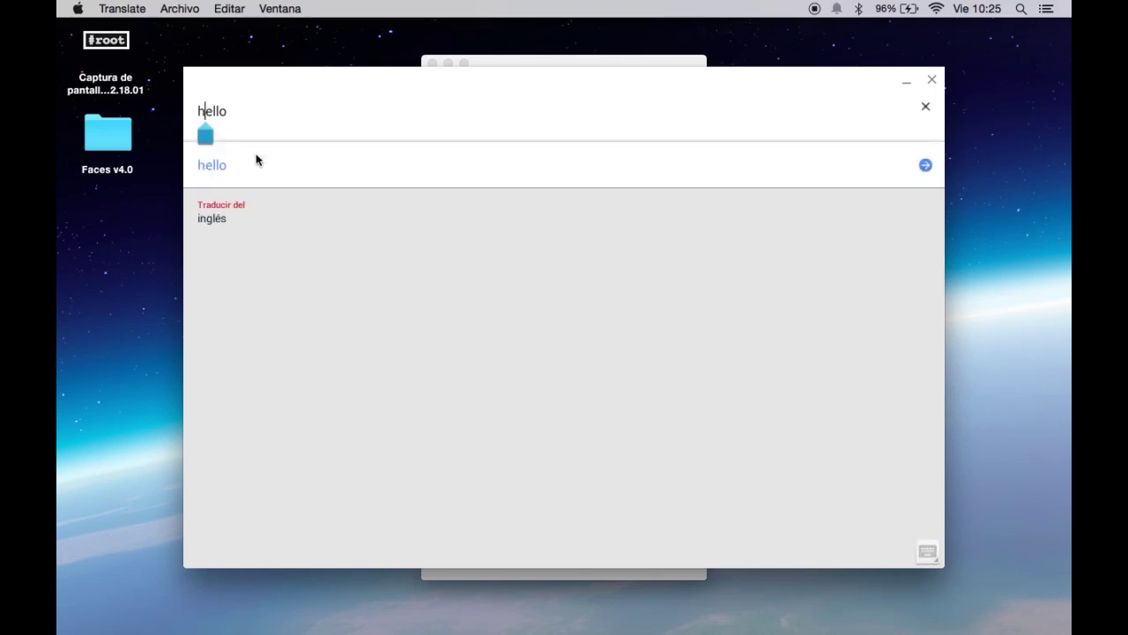
Replace 'hello' with the Spanish 'Hola mi nombre es' plus a full name, fix the typo, and translate.
click(244, 112)
key(BackSpace)
key(BackSpace)
key(BackSpace)
key(BackSpace)
key(BackSpace)
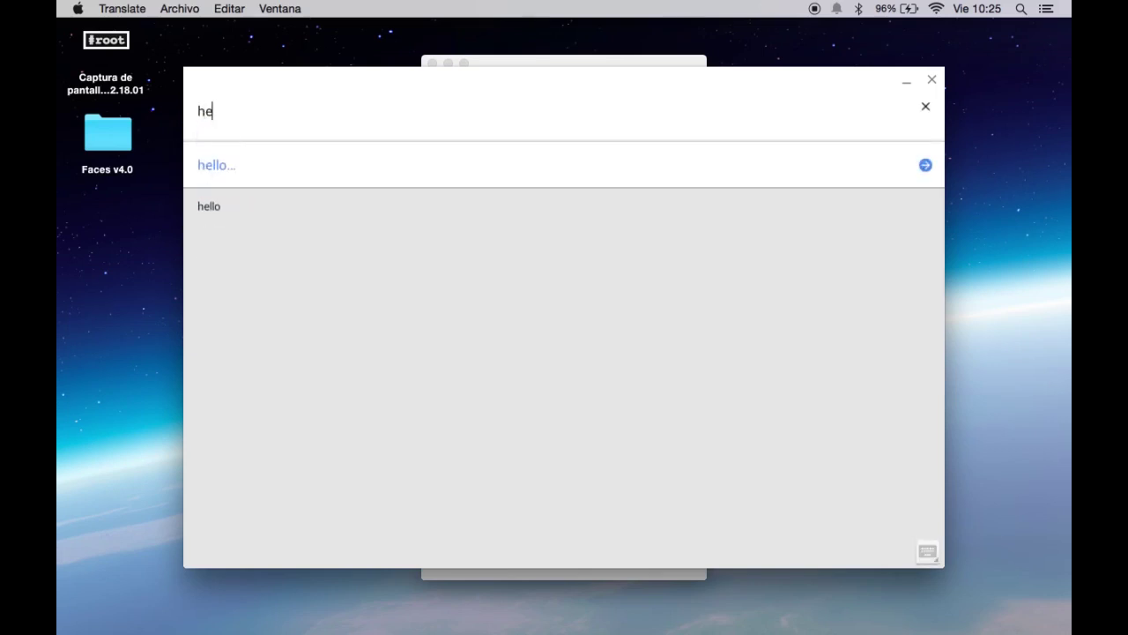
text(Ho)
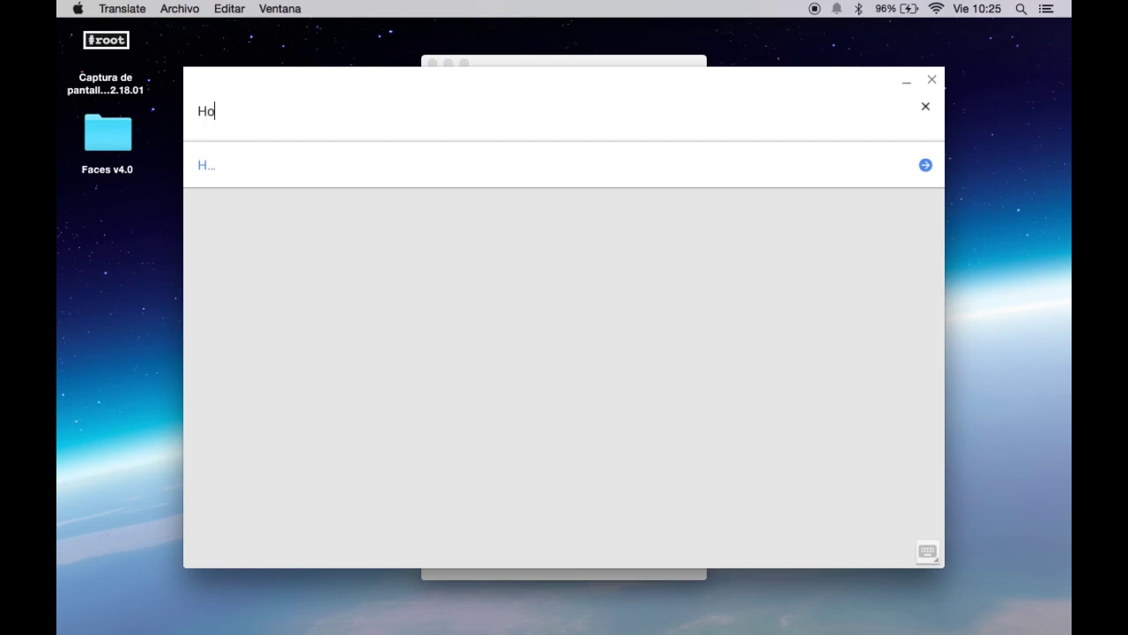
text(la mi nos)
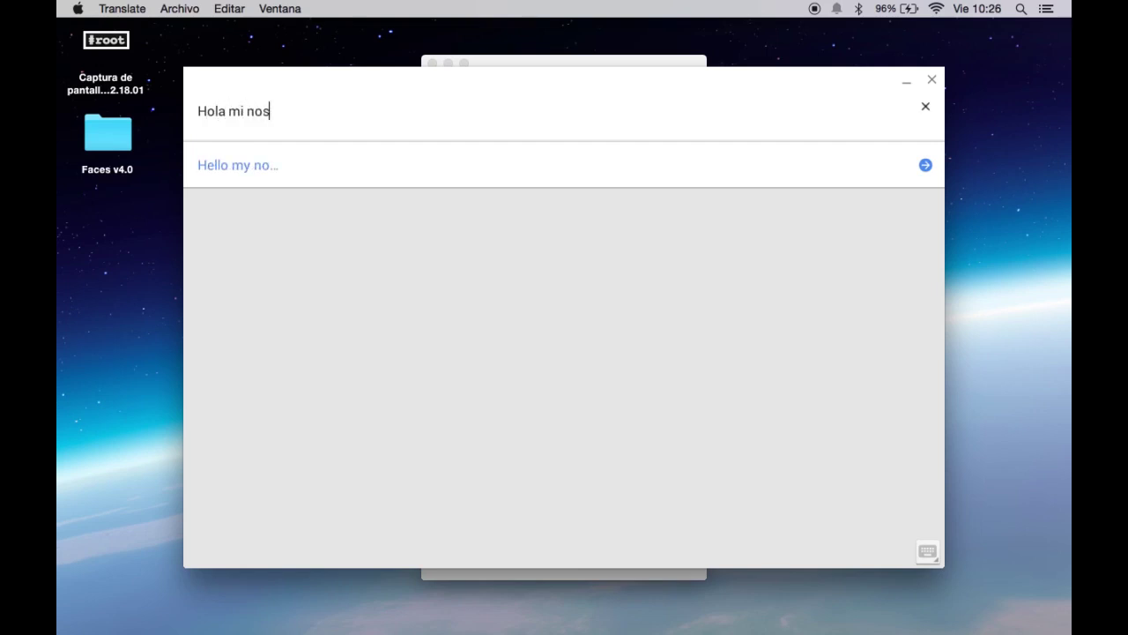
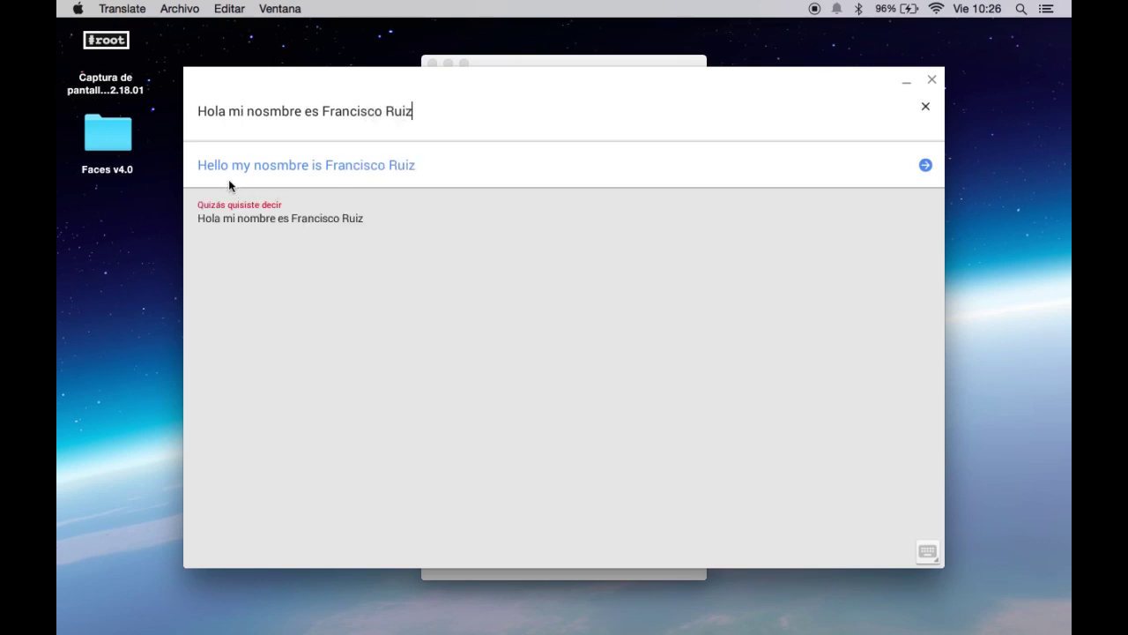
click(269, 111)
key(BackSpace)
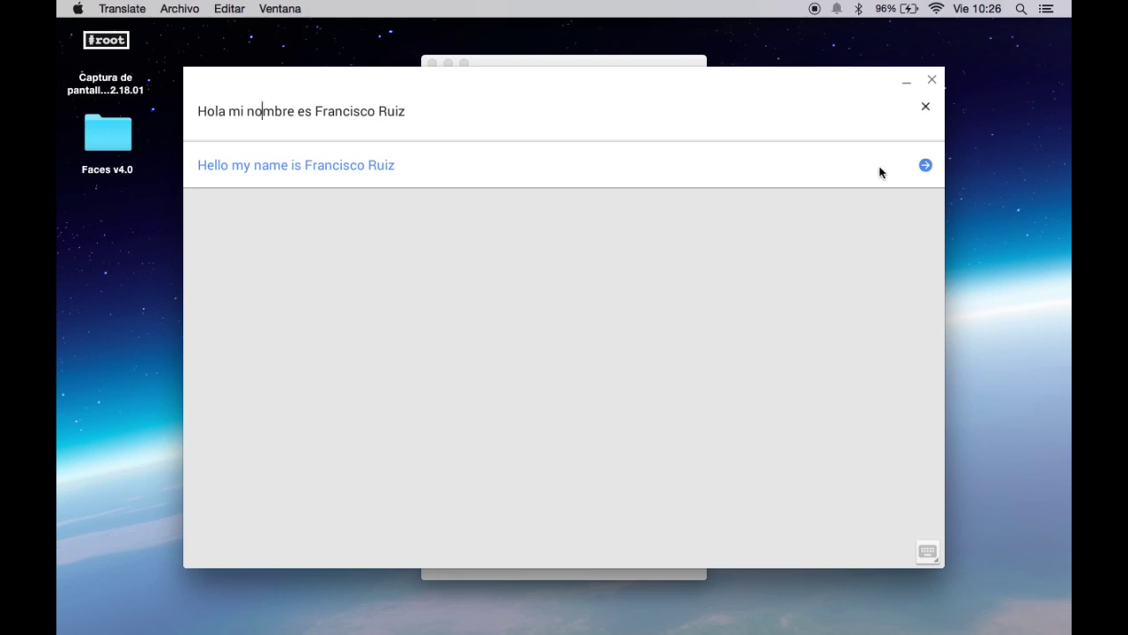
click(926, 166)
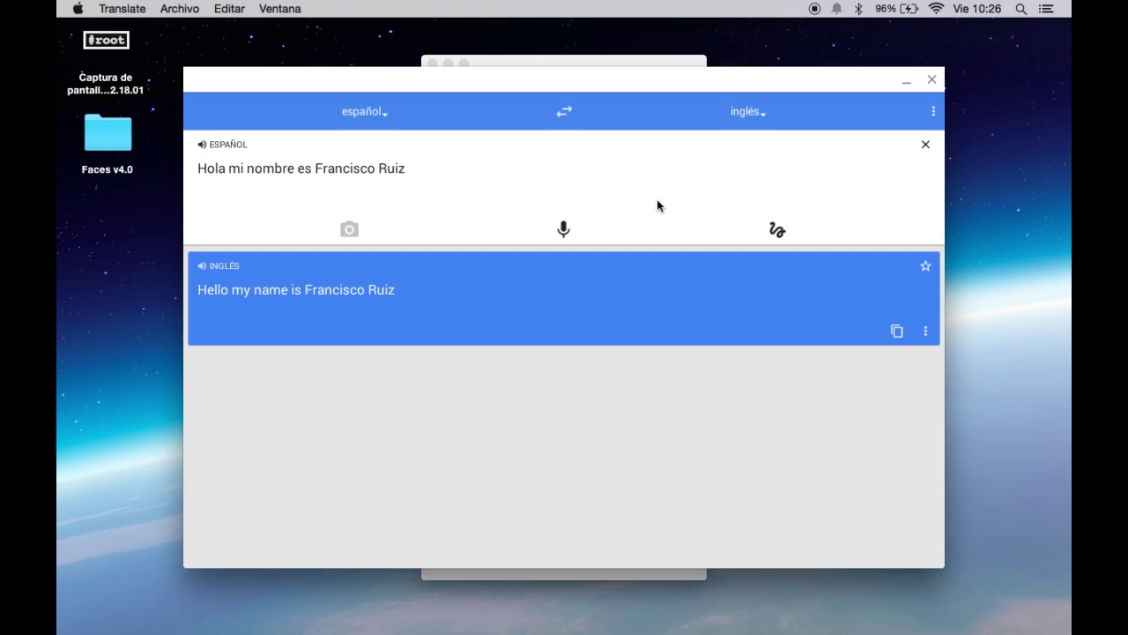
Translate spoken Spanish phrases to English by voice, skipping the tutorial, then close Translate.
click(566, 231)
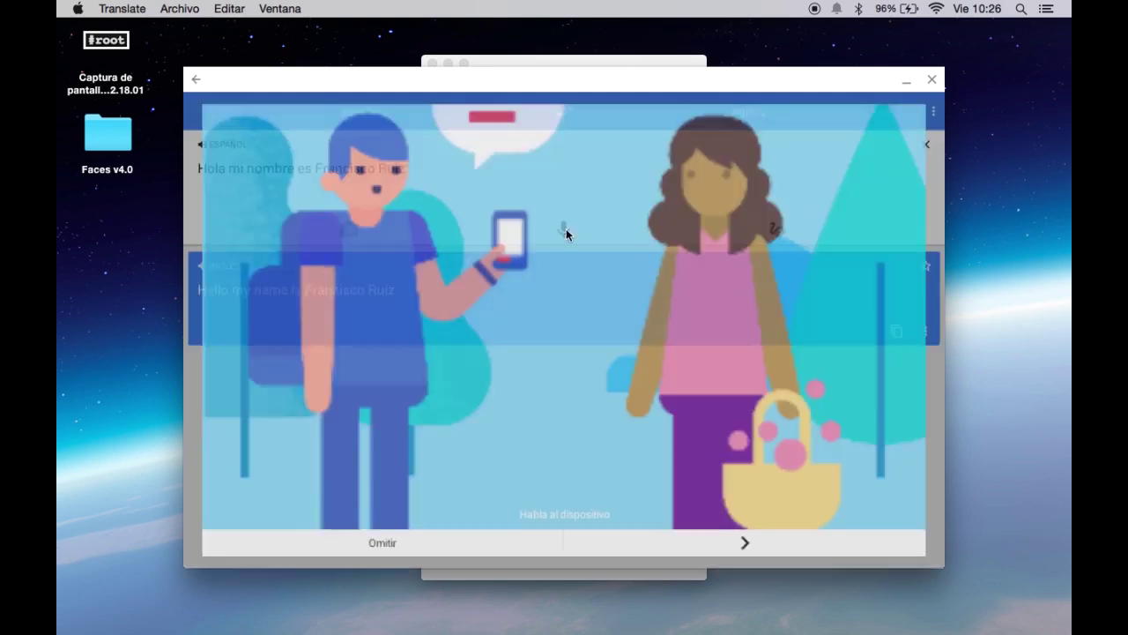
click(374, 552)
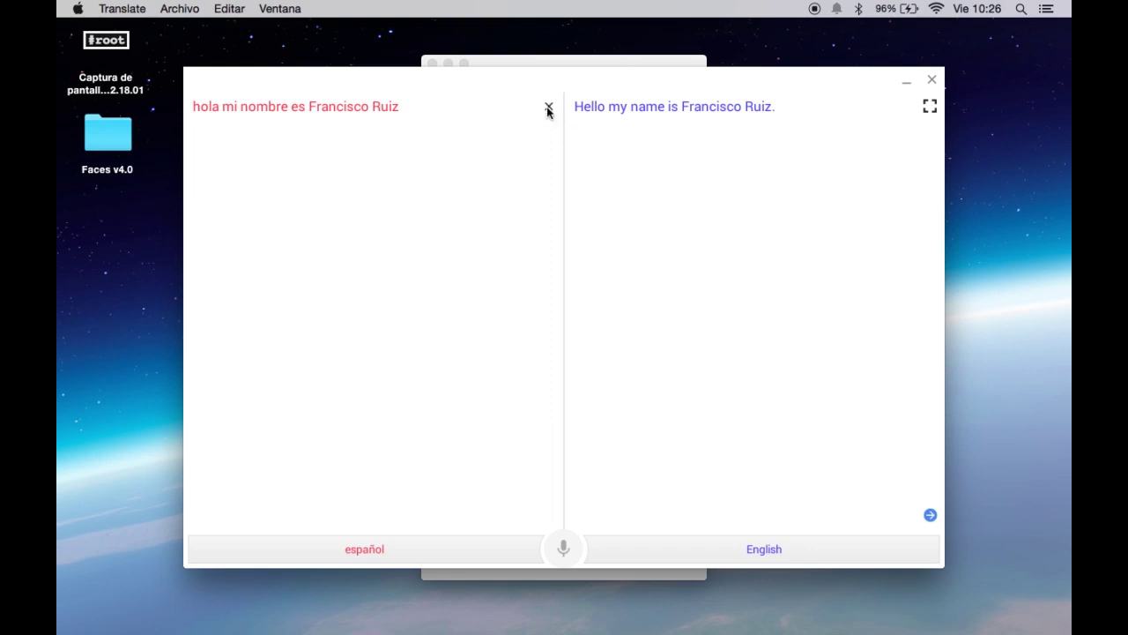
click(548, 107)
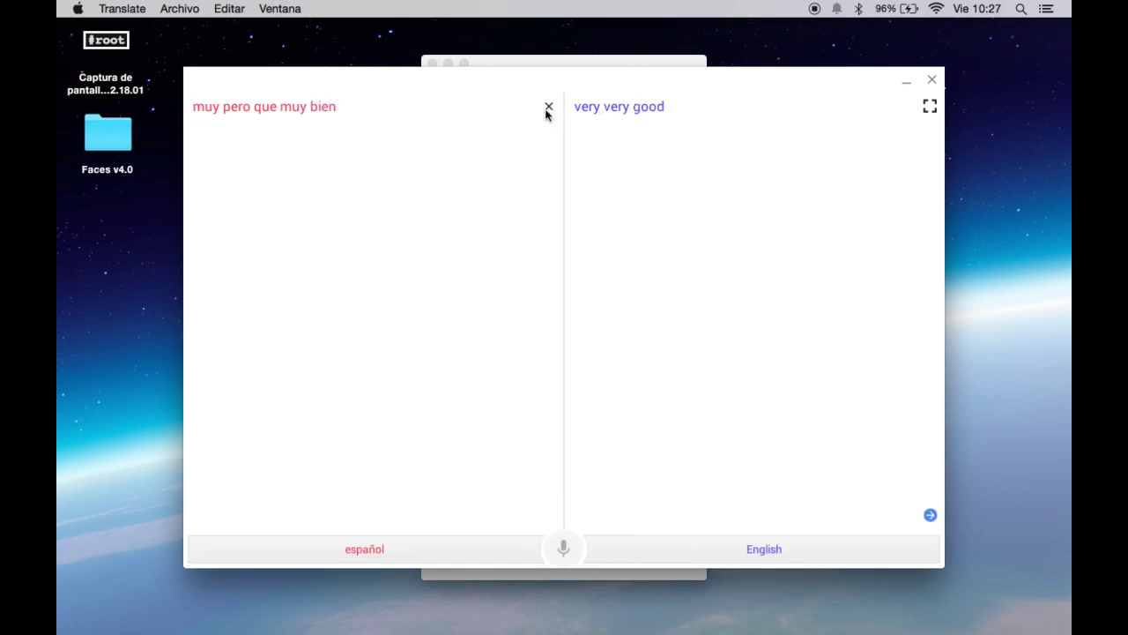
click(547, 107)
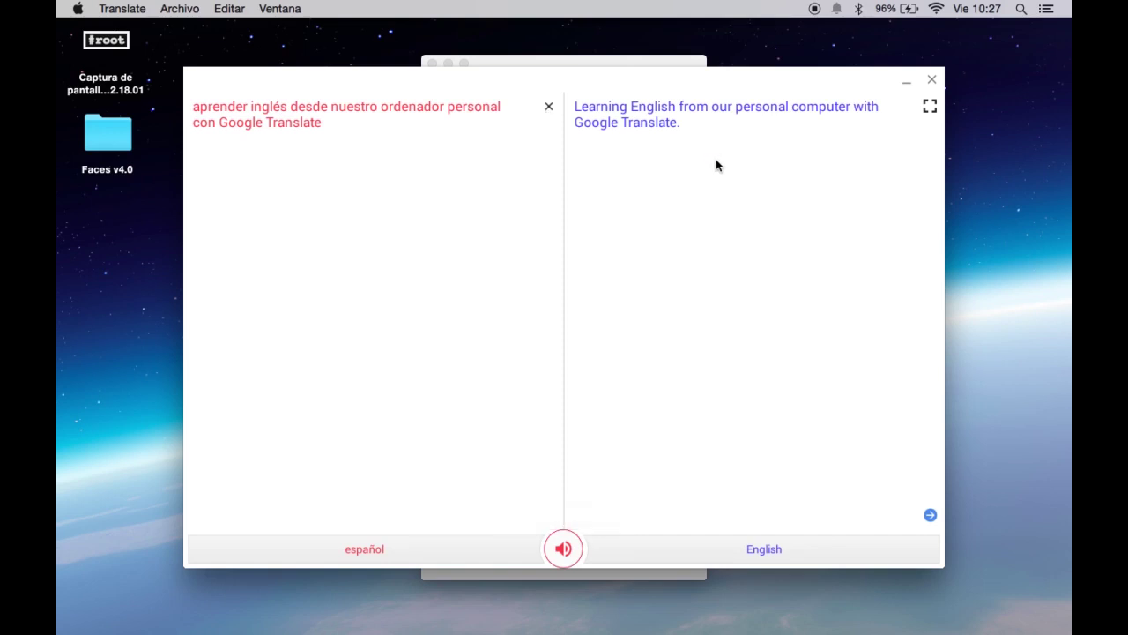
click(932, 81)
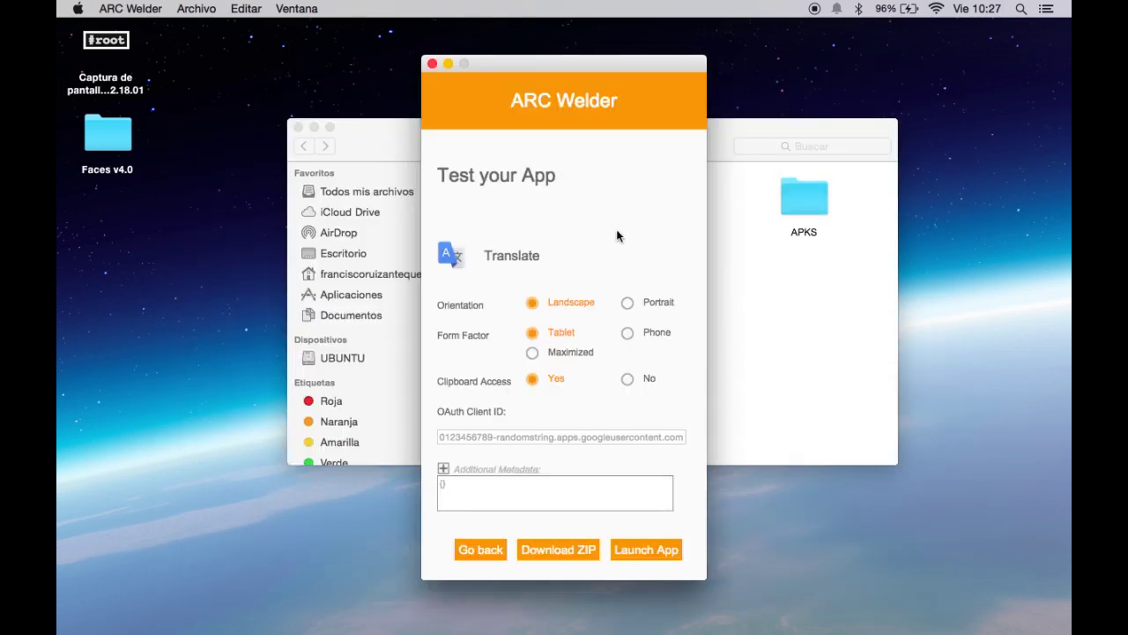
Restore the minimized Chrome window showing the apps page, which now lists Translate.
click(771, 298)
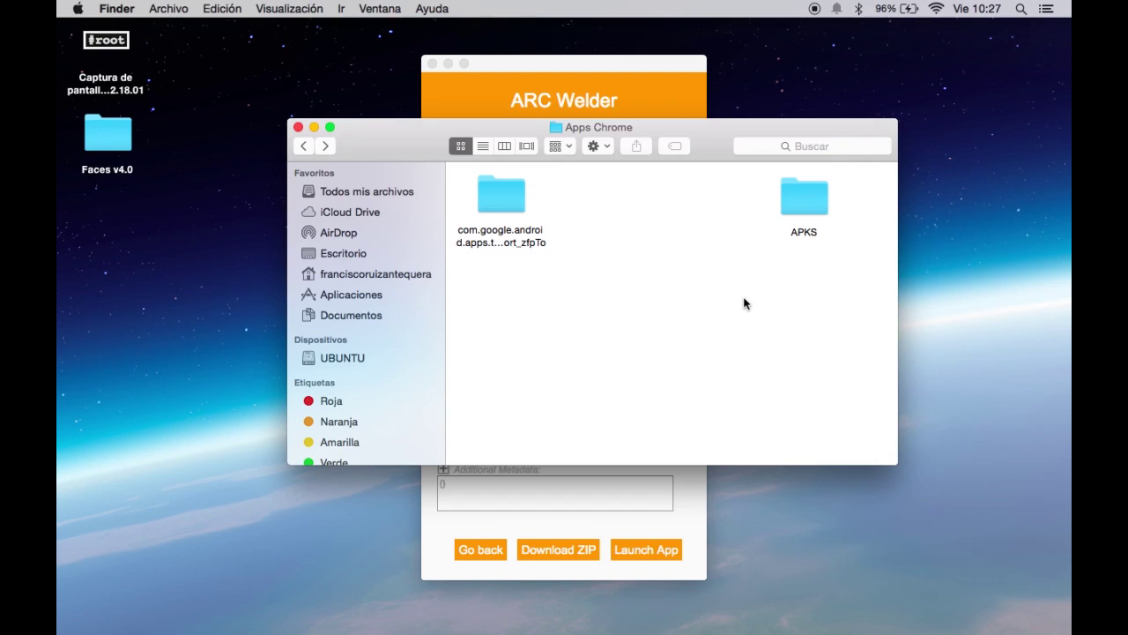
mouse_move(881, 617)
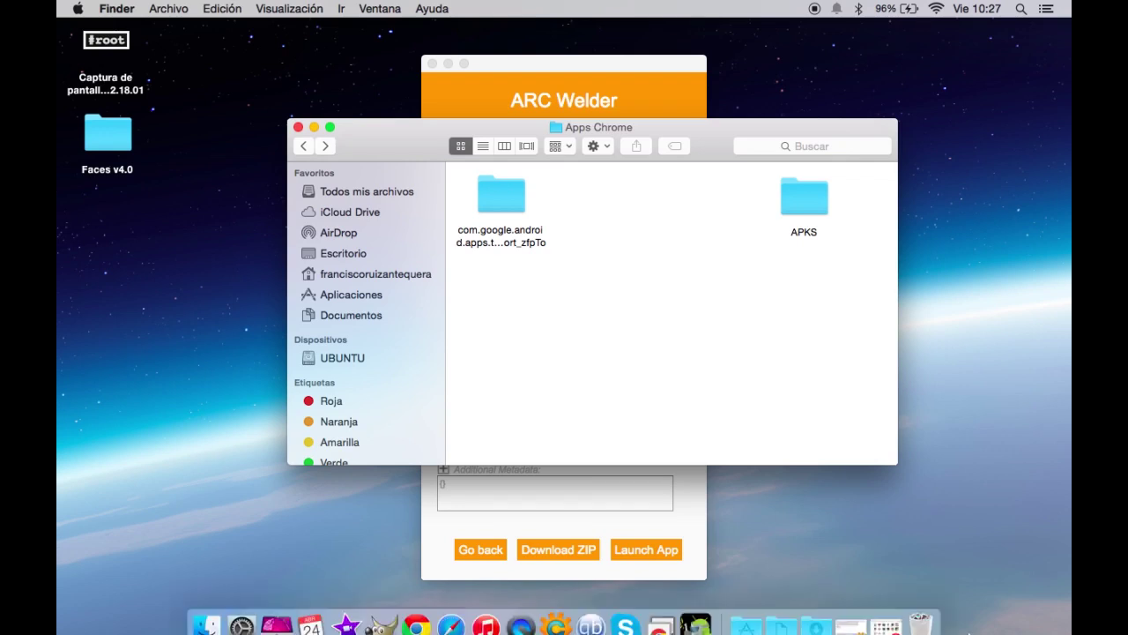
click(881, 608)
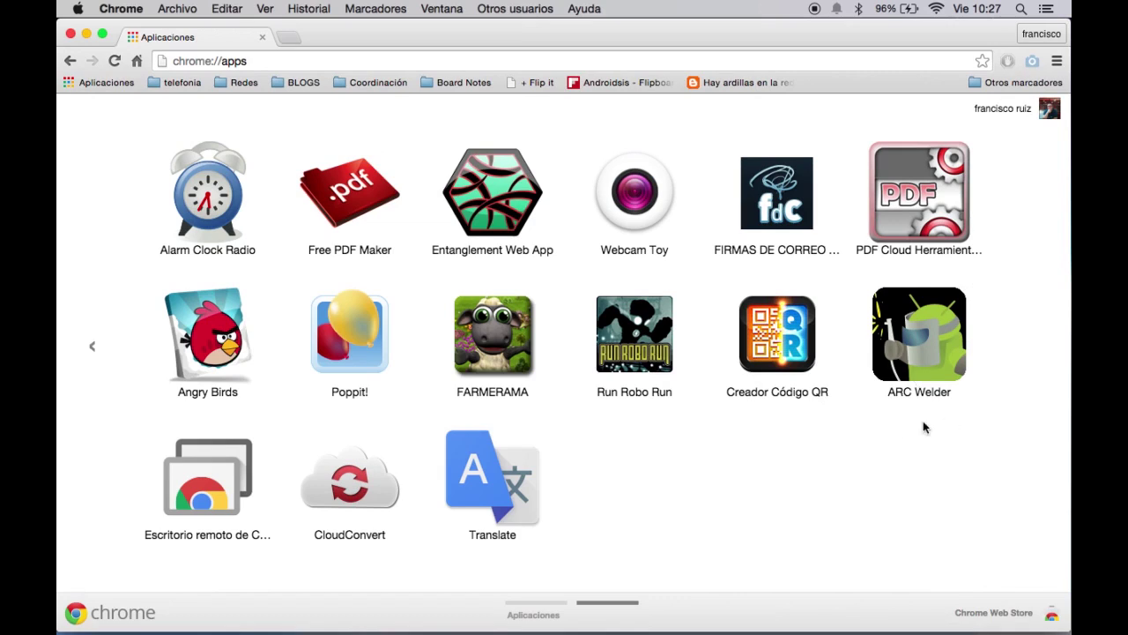
Start creating a desktop shortcut for ARC Welder from Chrome's apps page, then cancel it.
right_click(911, 351)
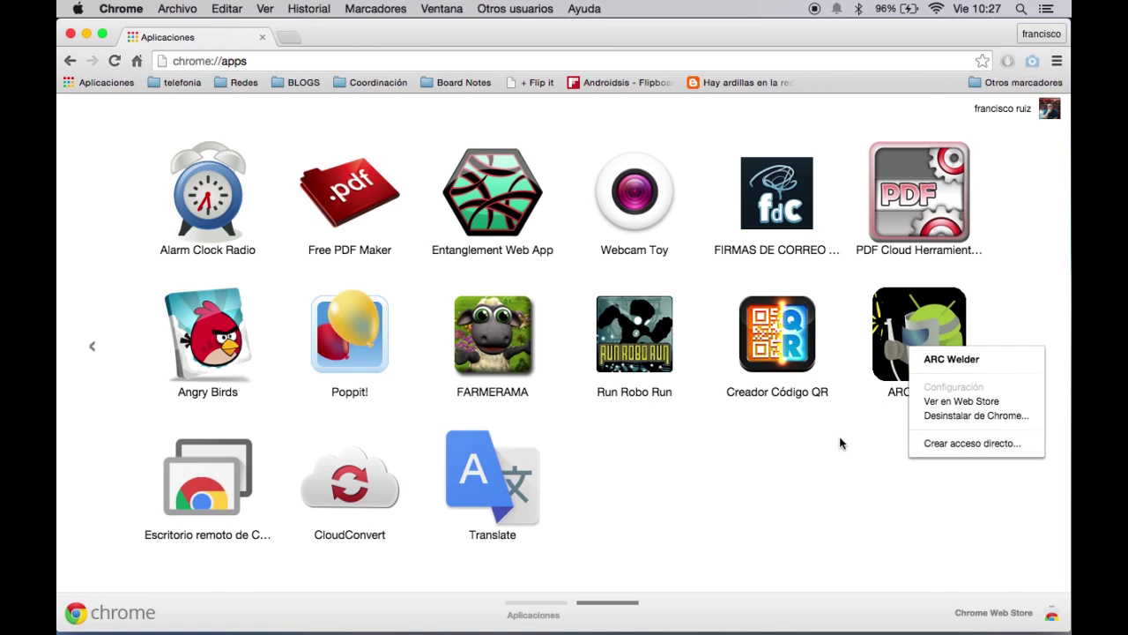
click(969, 443)
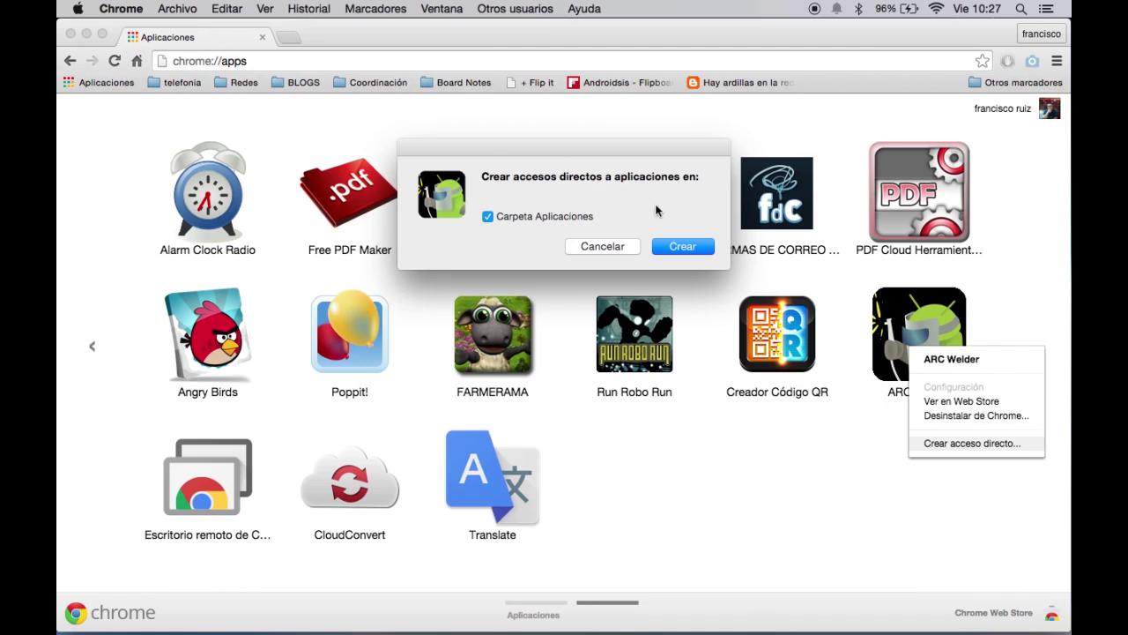
click(609, 252)
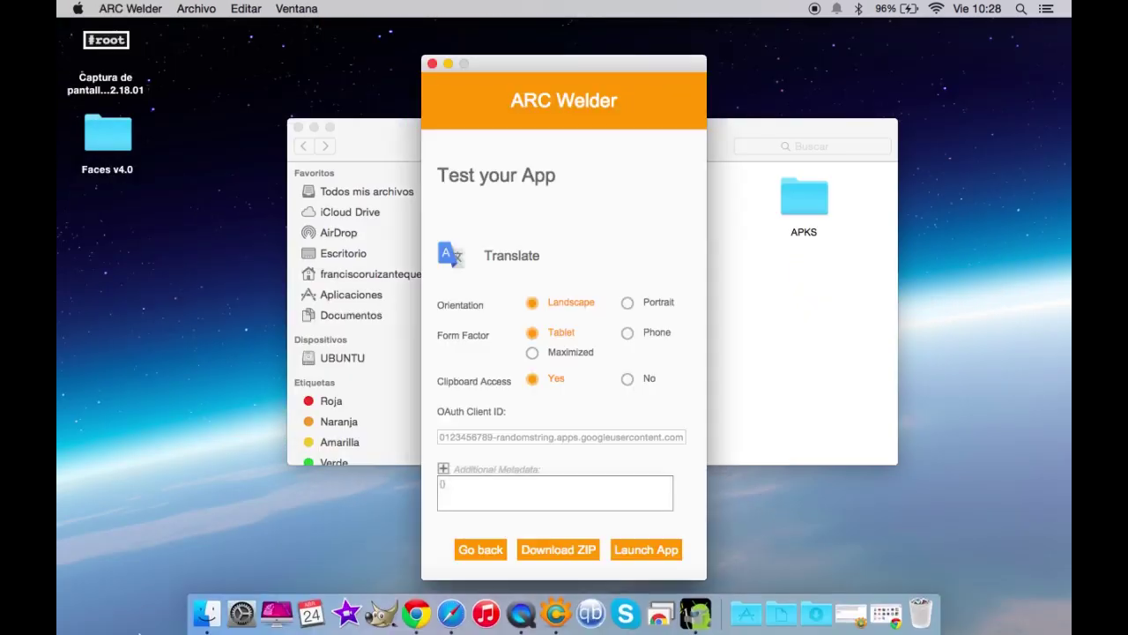
Browse Finder to home > Aplicaciones > Aplicaciones de Chrome to see Translate installed, then return to ARC Welder.
click(202, 589)
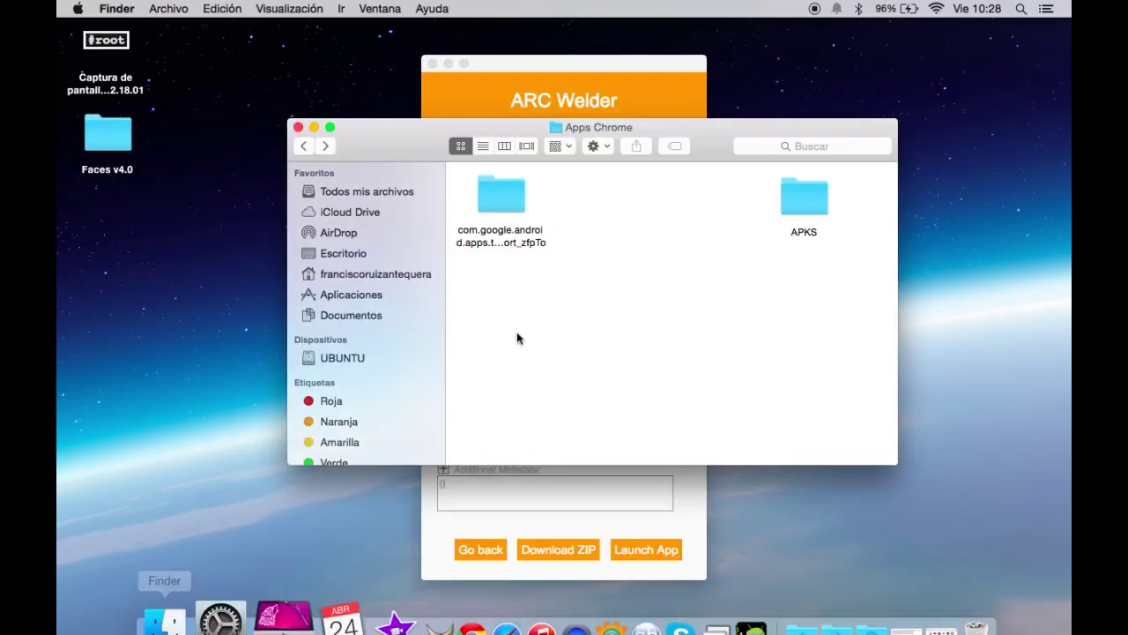
click(390, 275)
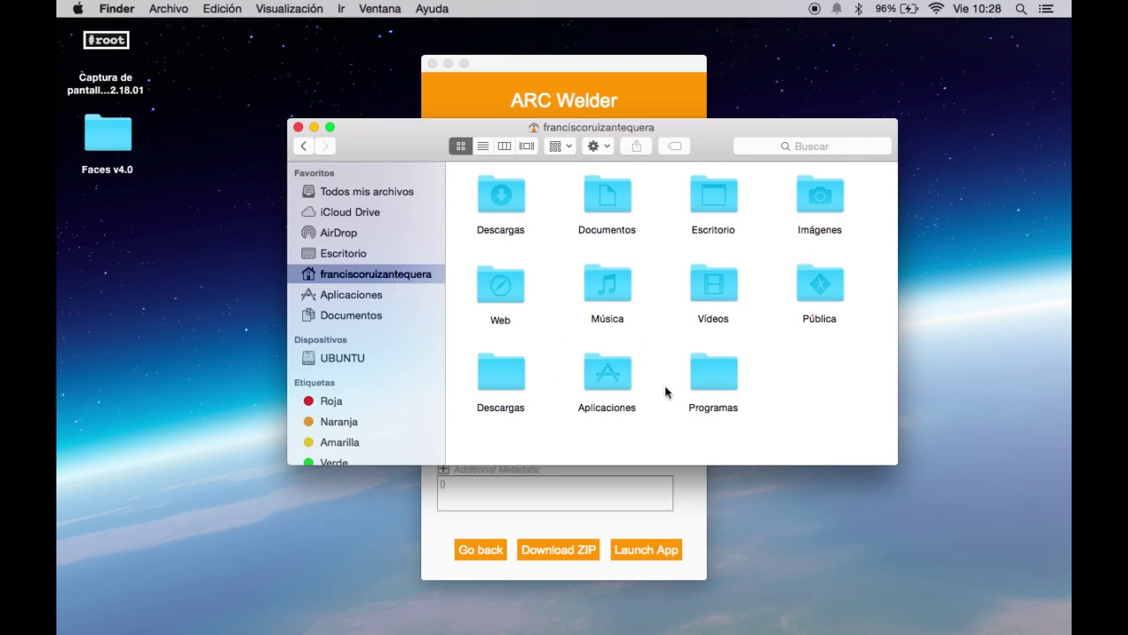
double_click(616, 370)
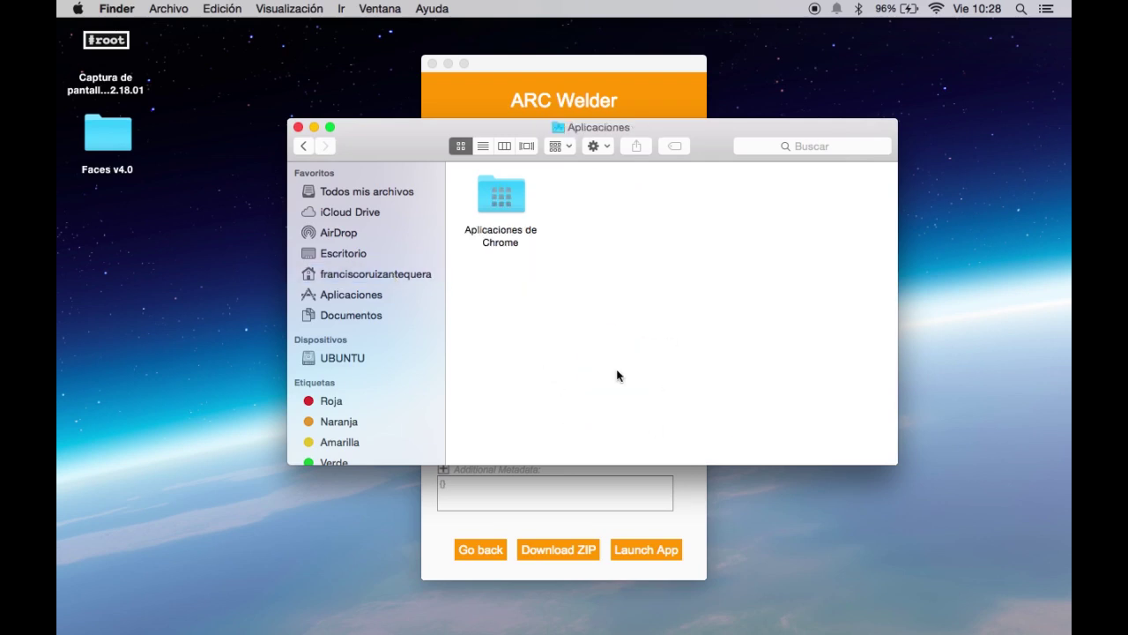
click(504, 188)
double_click(504, 188)
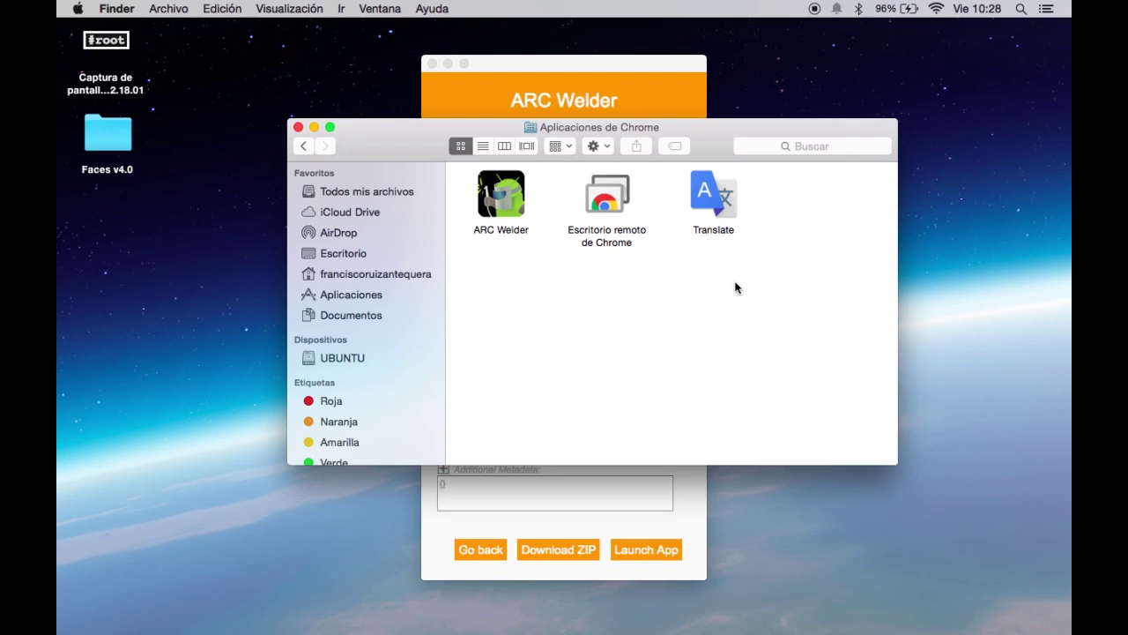
click(501, 80)
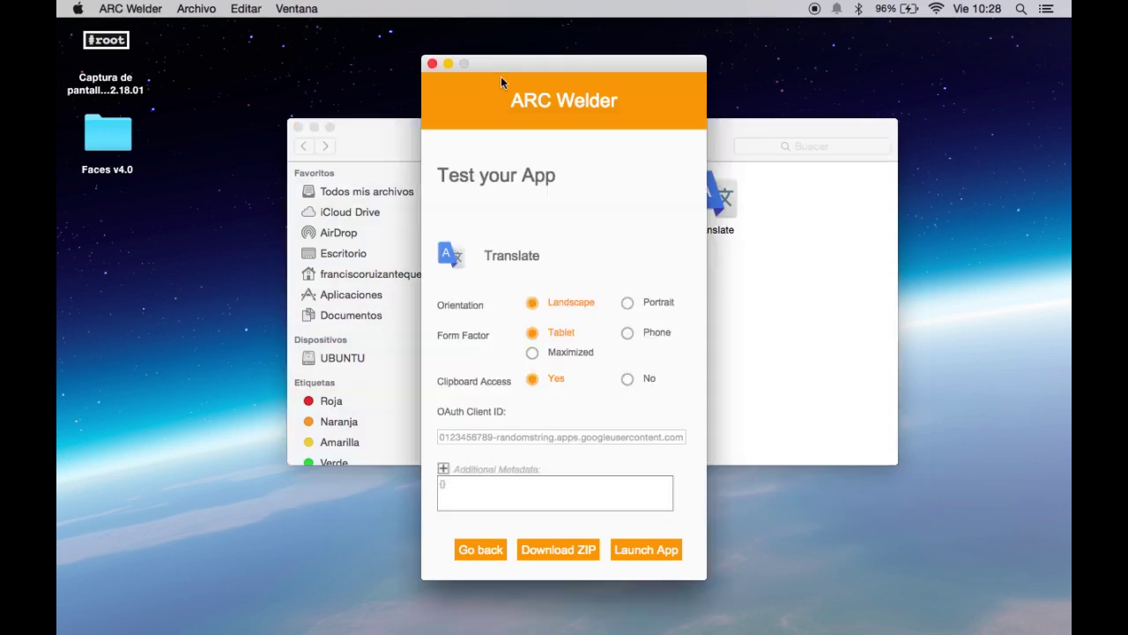
Load Web Browser - Explorer.apk from the APKS folder into ARC Welder.
click(490, 551)
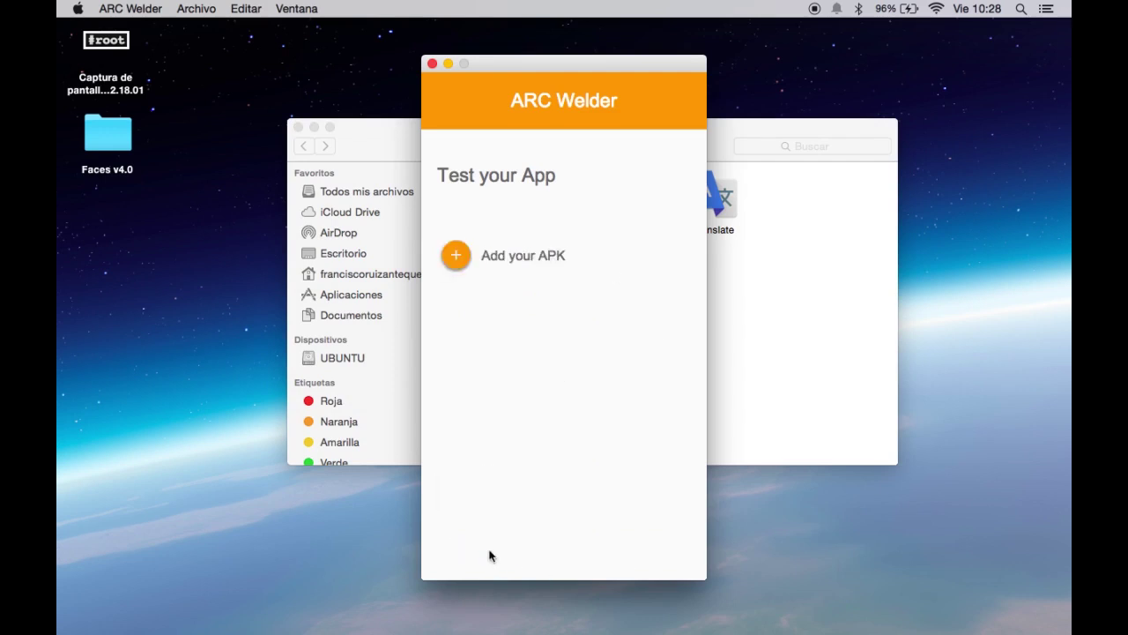
click(457, 258)
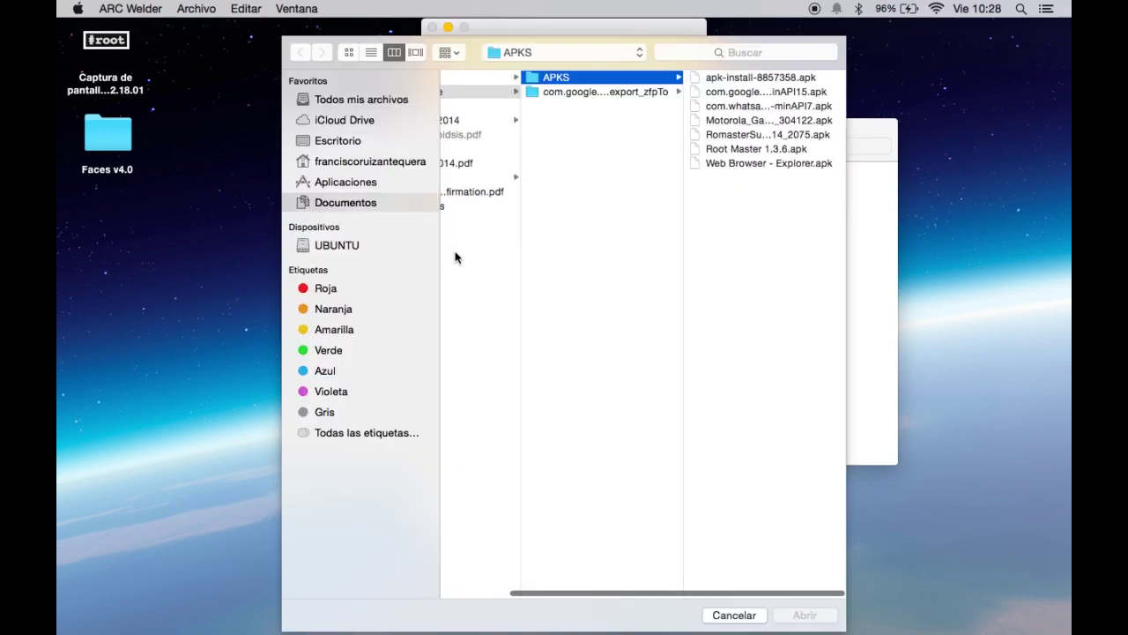
double_click(743, 165)
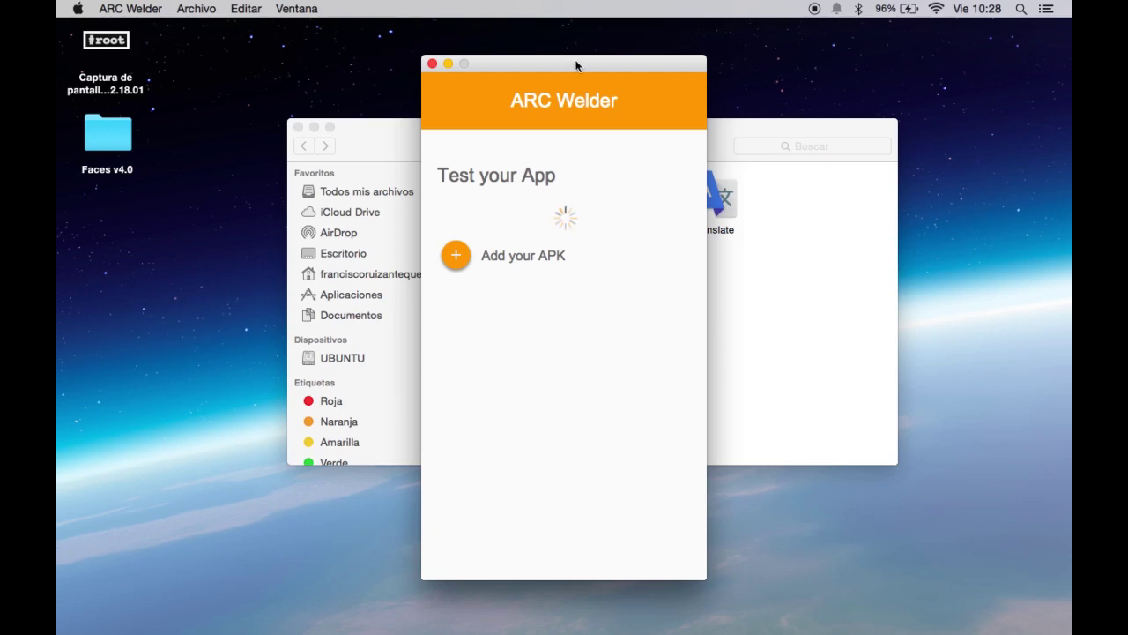
Check the Documentos > Apps Chrome folder in Finder, then return to ARC Welder.
drag(559, 64, 426, 52)
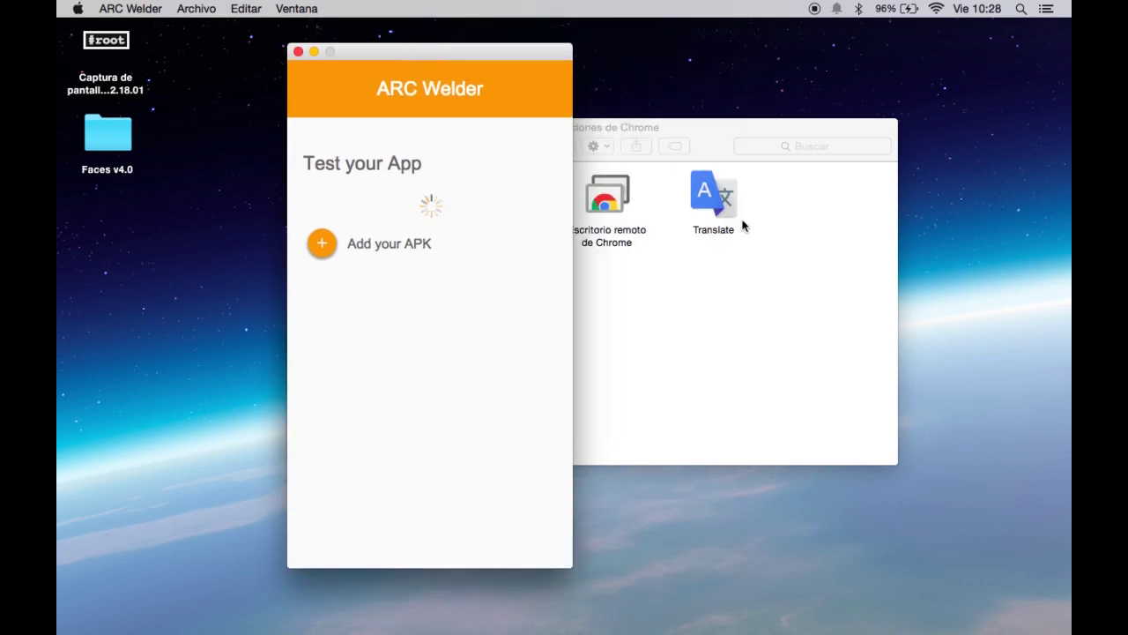
click(733, 240)
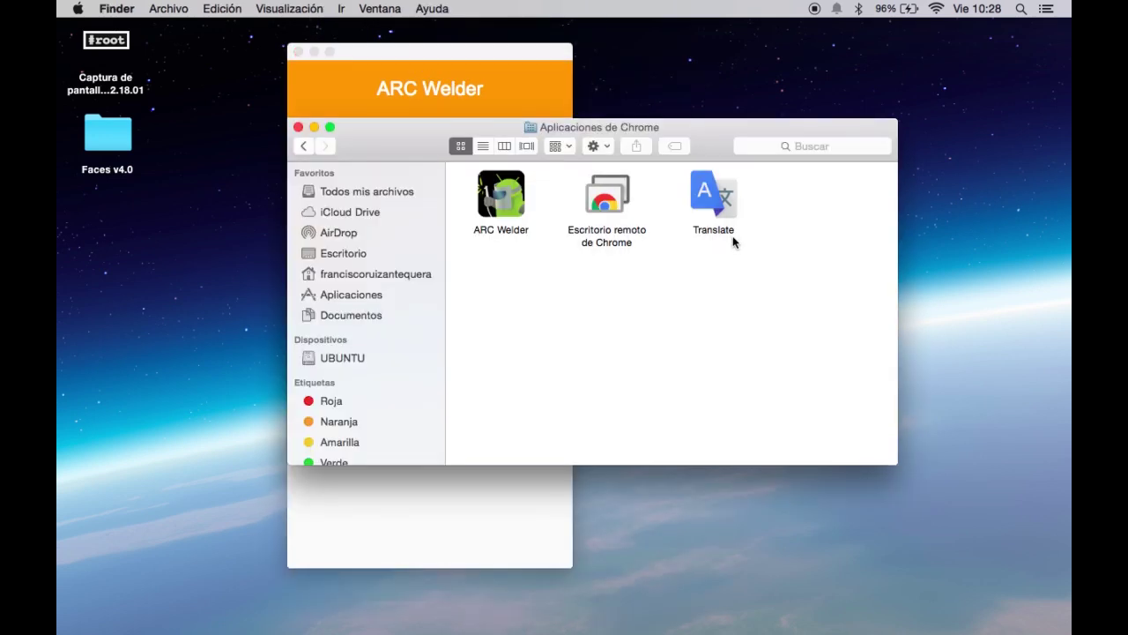
click(357, 273)
double_click(613, 198)
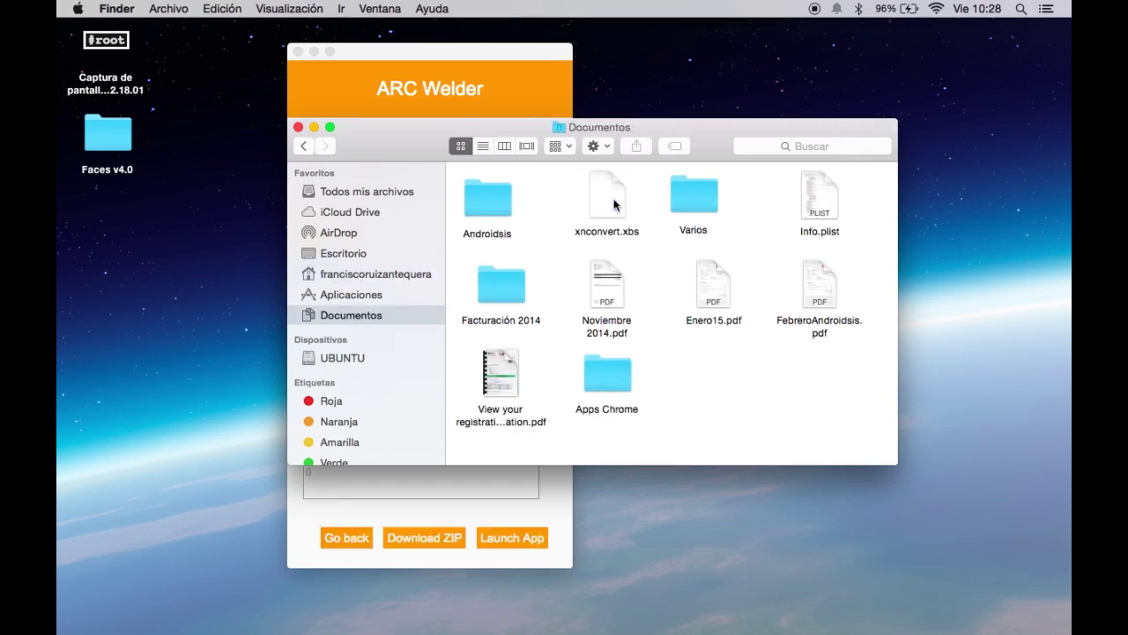
click(599, 374)
double_click(600, 372)
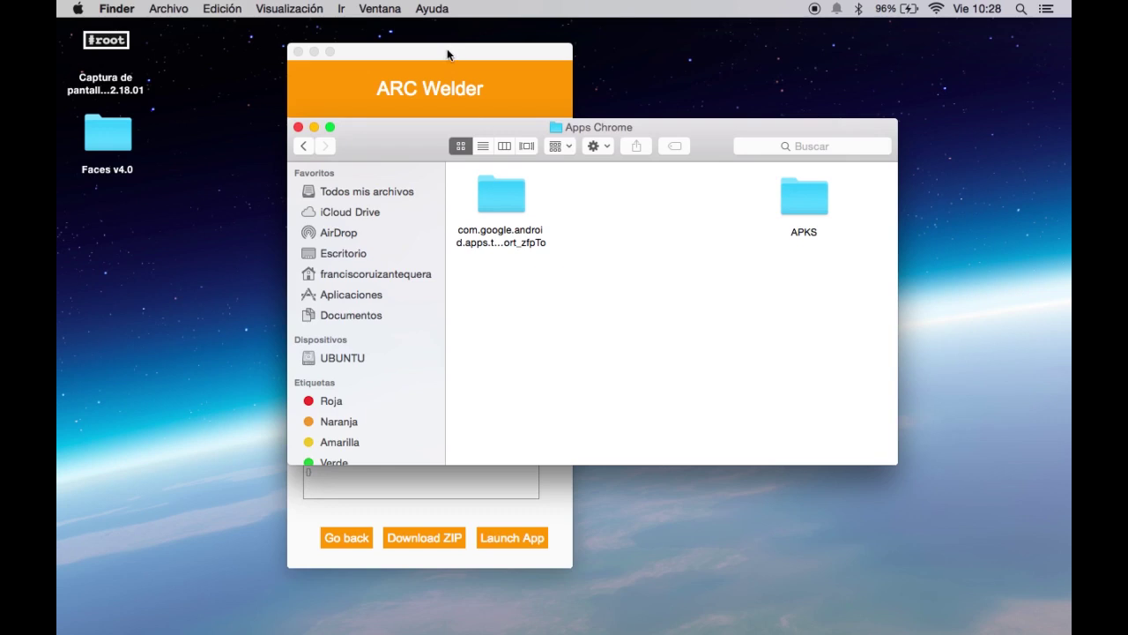
click(449, 51)
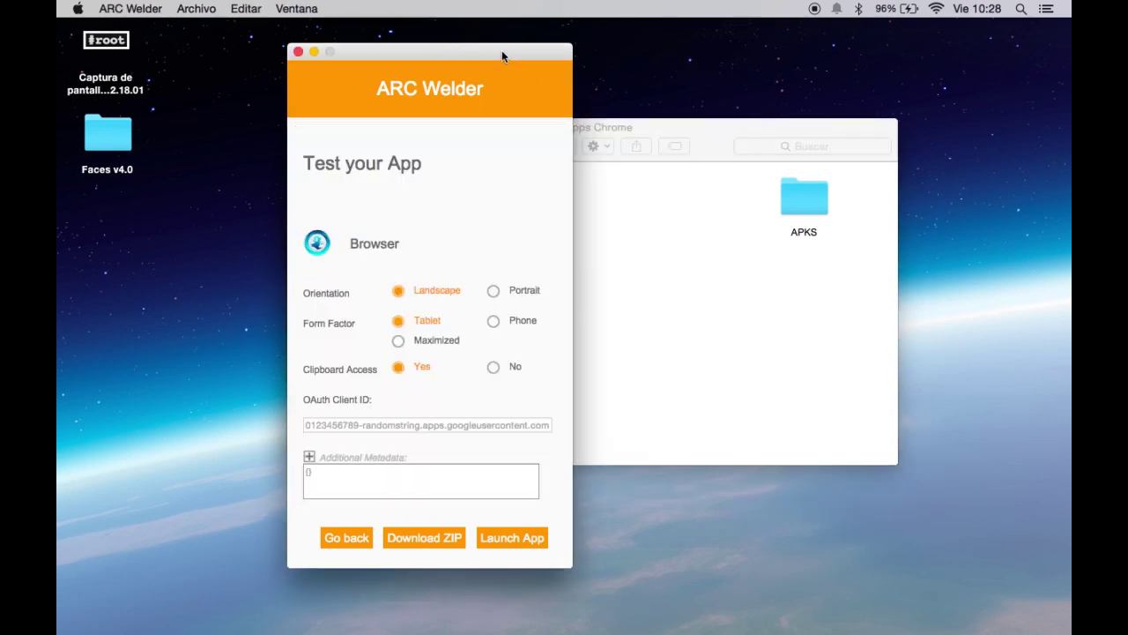
Launch the Browser app, agreeing to remove the Translate app it replaces.
drag(502, 55, 810, 46)
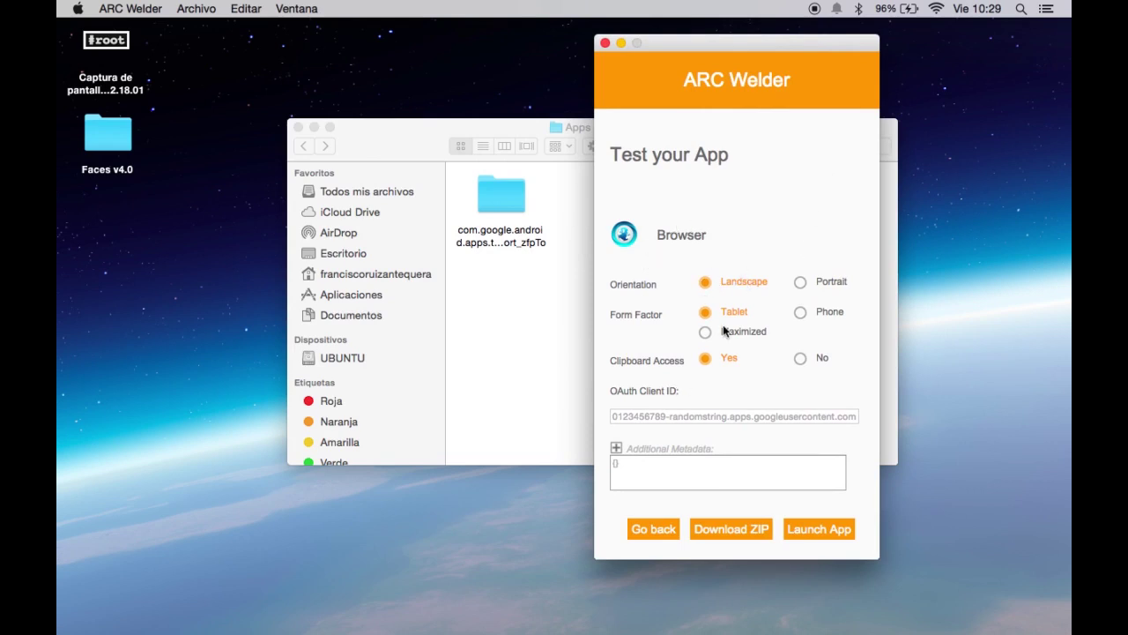
click(820, 526)
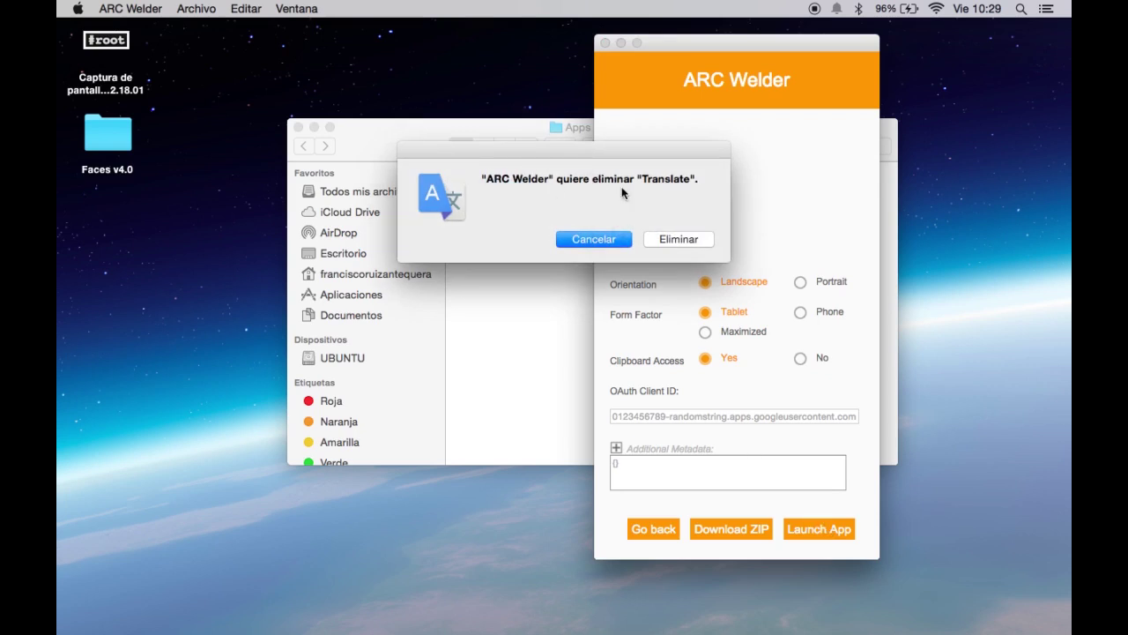
click(678, 240)
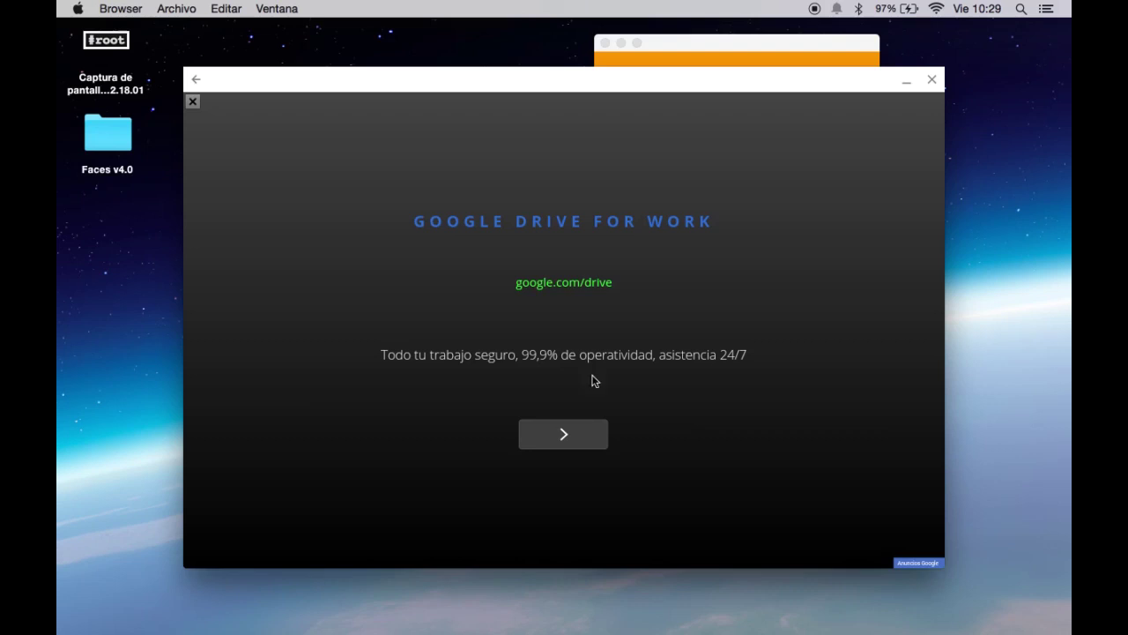
Dismiss the Google Drive ad and search Google for 'Androidsis'.
click(193, 103)
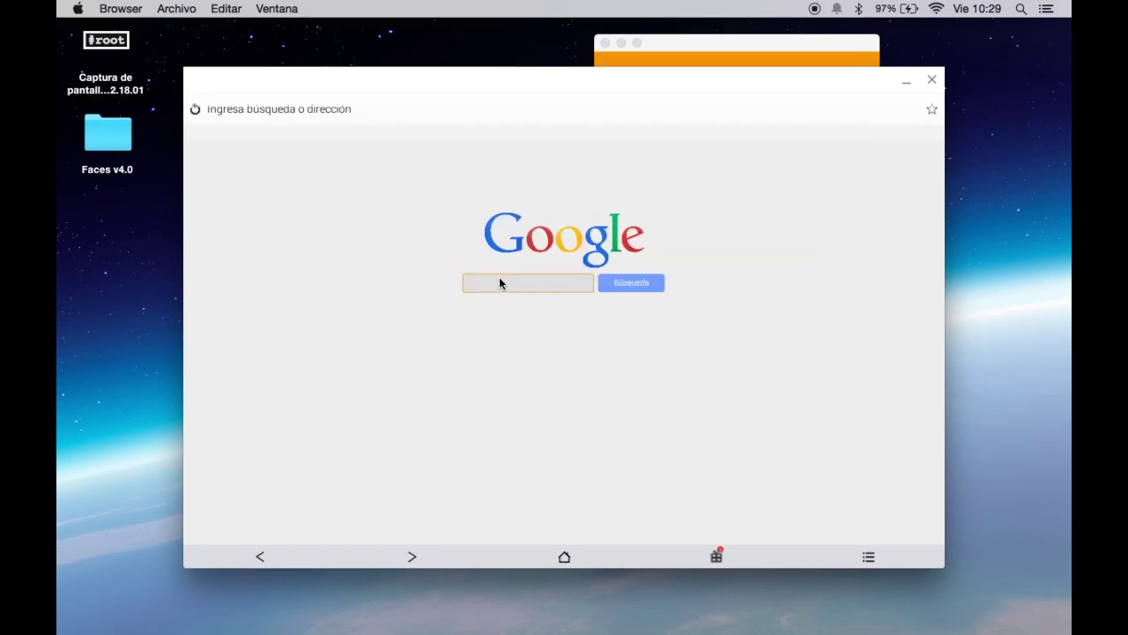
click(290, 112)
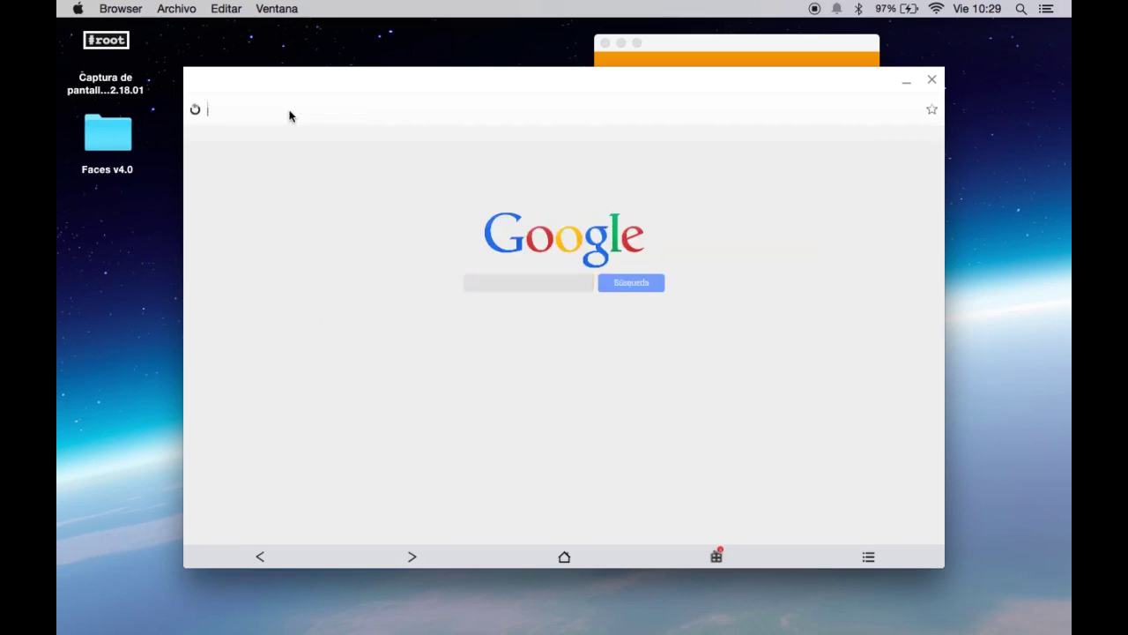
click(493, 283)
text(Androidsis)
key(Return)
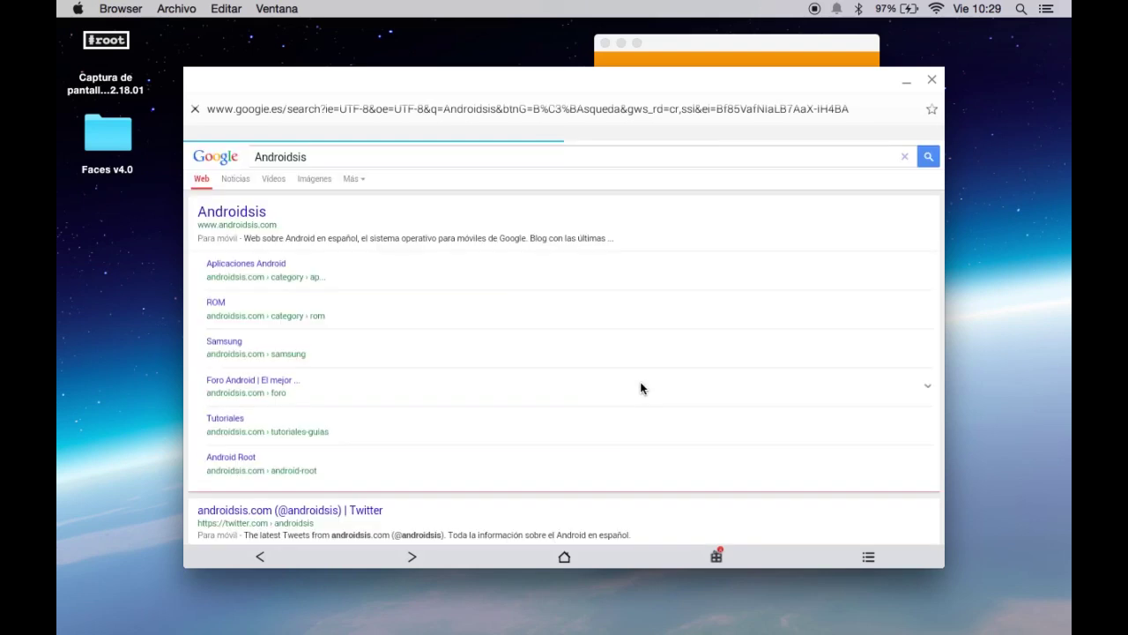
Open the androidsis.com result, close the Deusto ad, and bring up the browser's options menu.
click(223, 217)
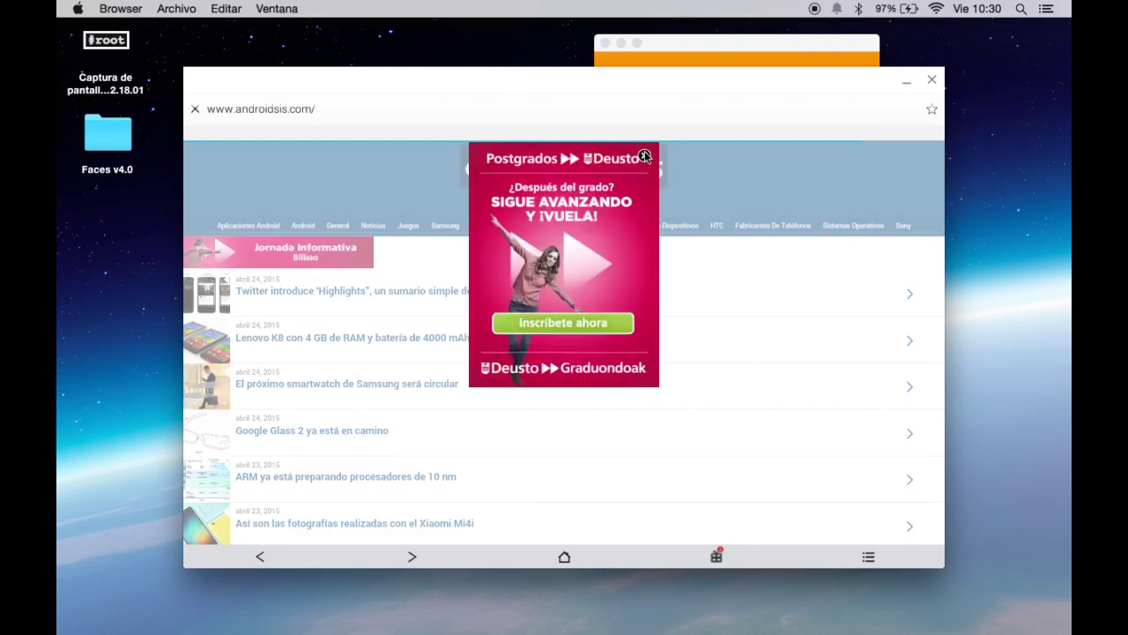
click(645, 157)
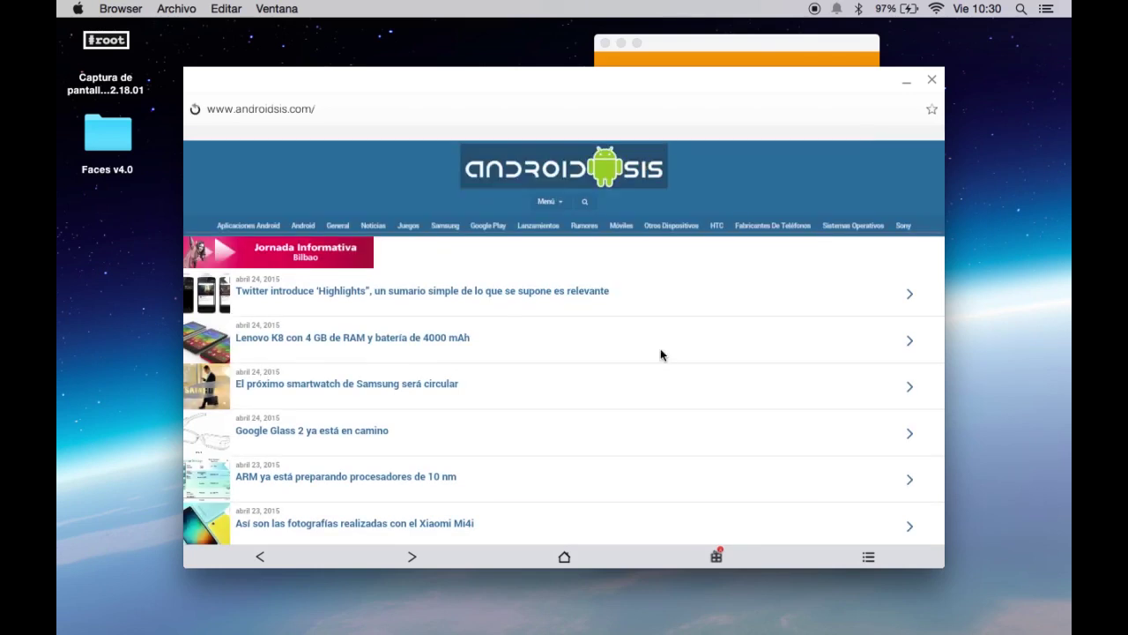
scroll(660, 355, down, 5)
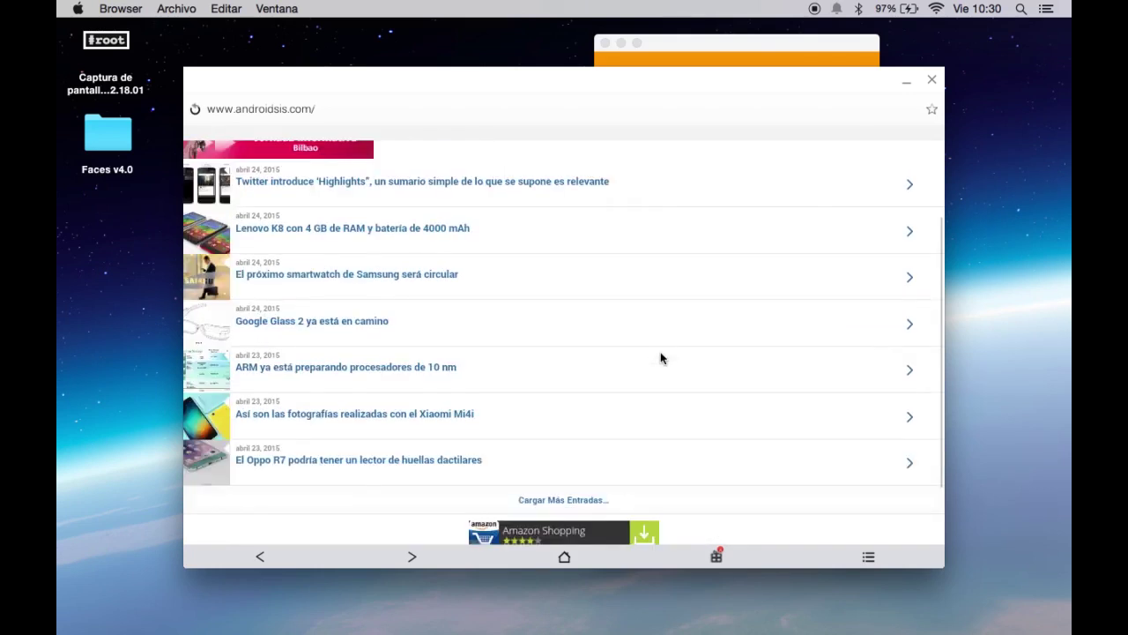
scroll(660, 357, up, 3)
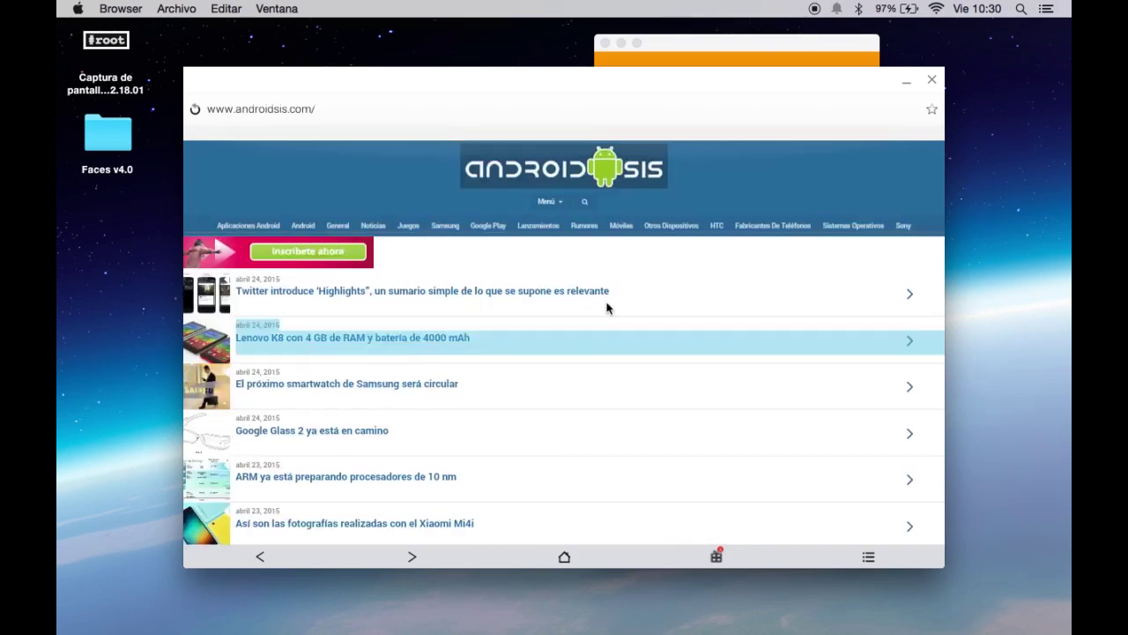
click(869, 558)
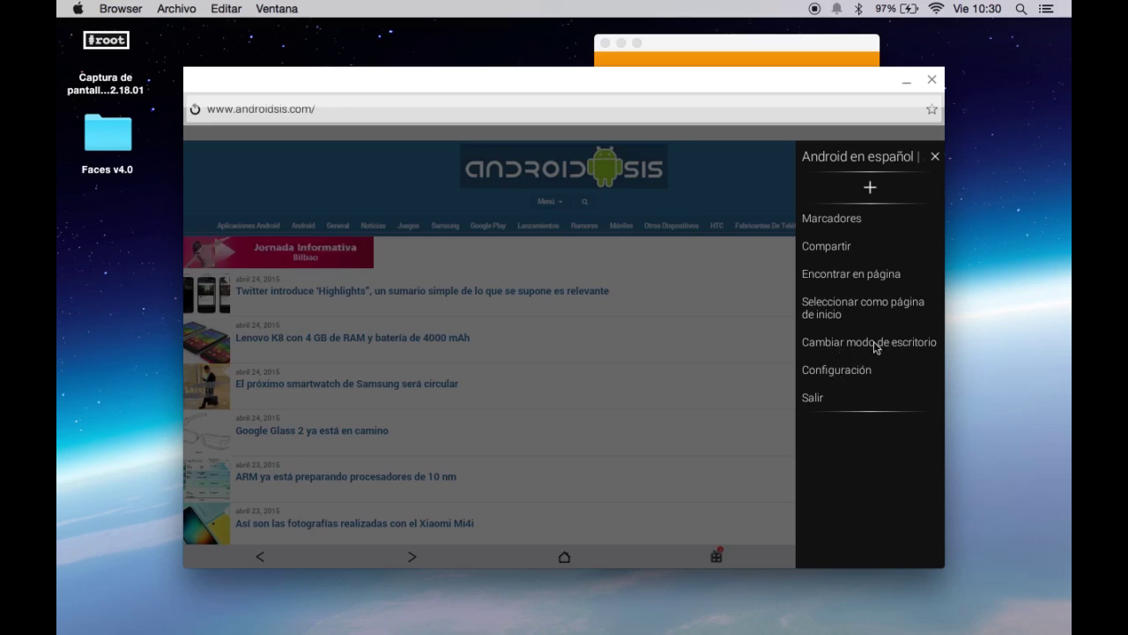
Switch androidsis.com to desktop mode, scroll back to the header, and close the Browser app.
click(875, 344)
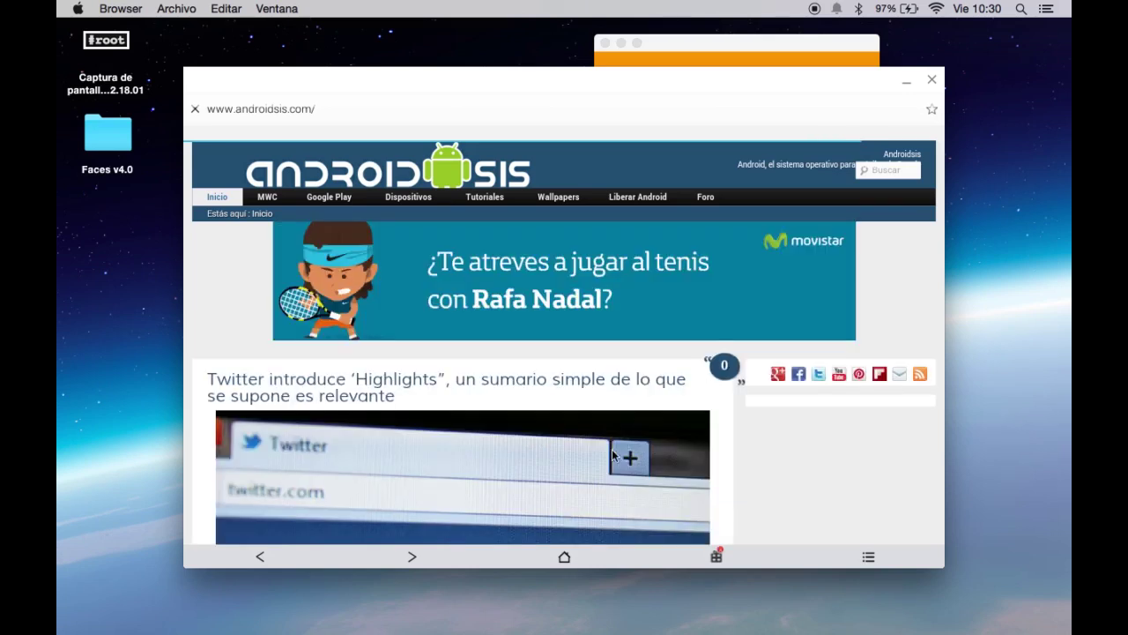
scroll(612, 448, down, 10)
scroll(612, 454, down, 15)
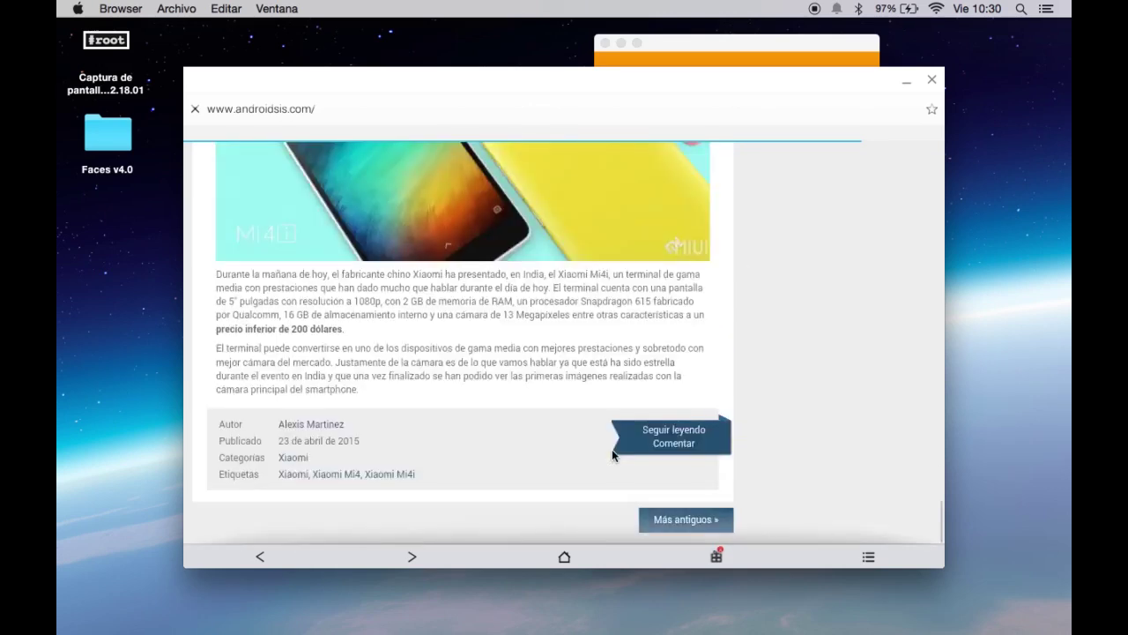
scroll(612, 449, up, 10)
scroll(612, 449, up, 12)
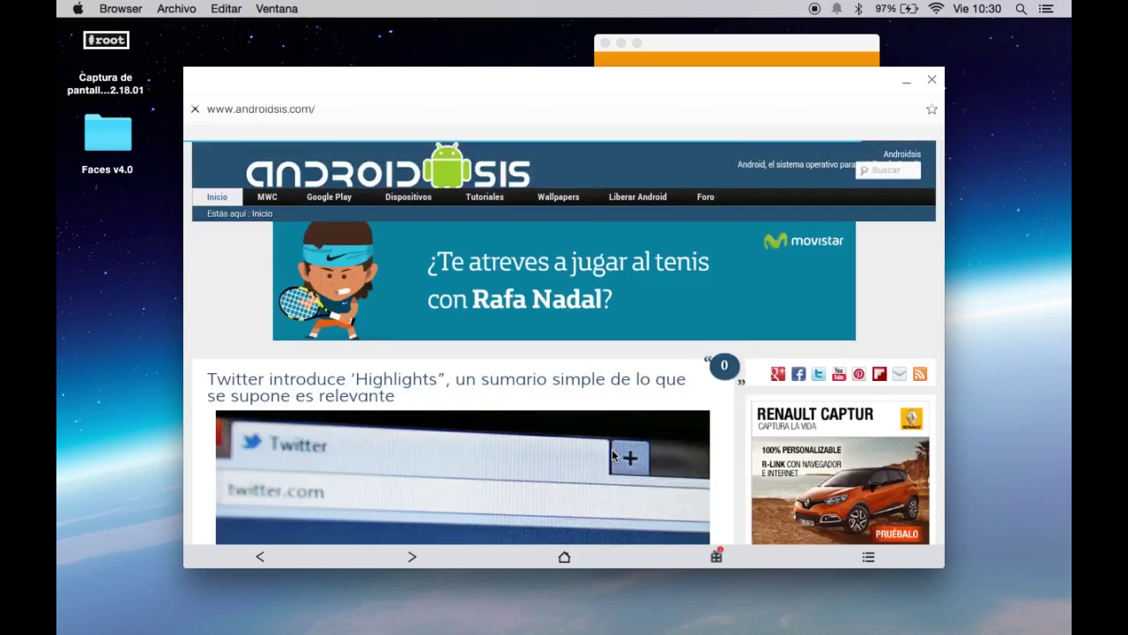
click(931, 82)
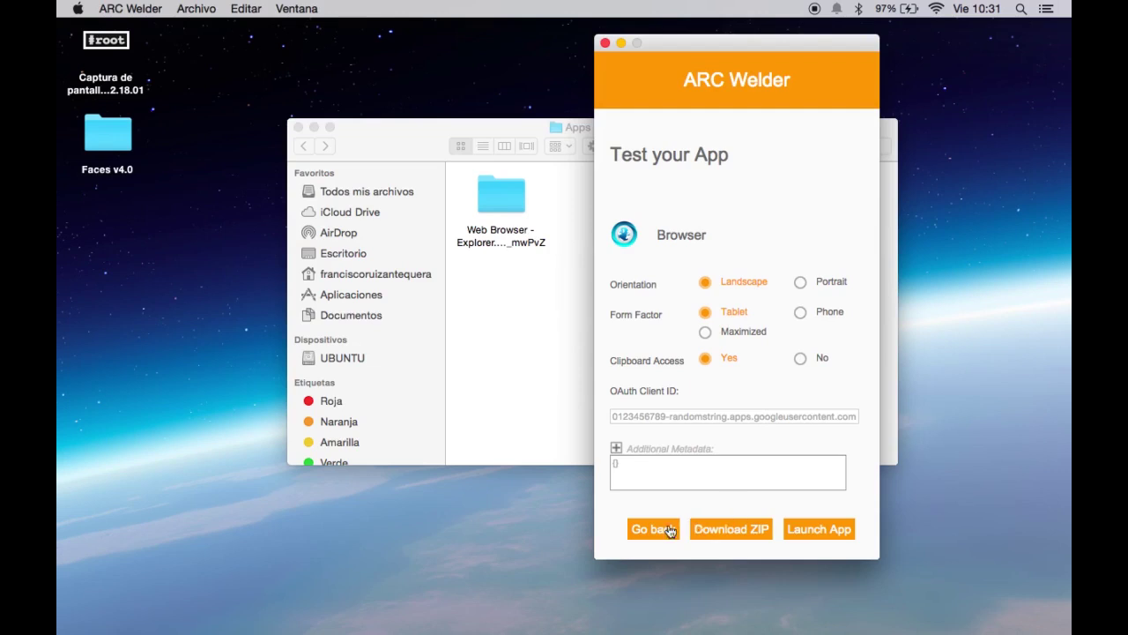
Return ARC Welder to its Add your APK screen, quit it, and restore Chrome from the Dock.
click(652, 529)
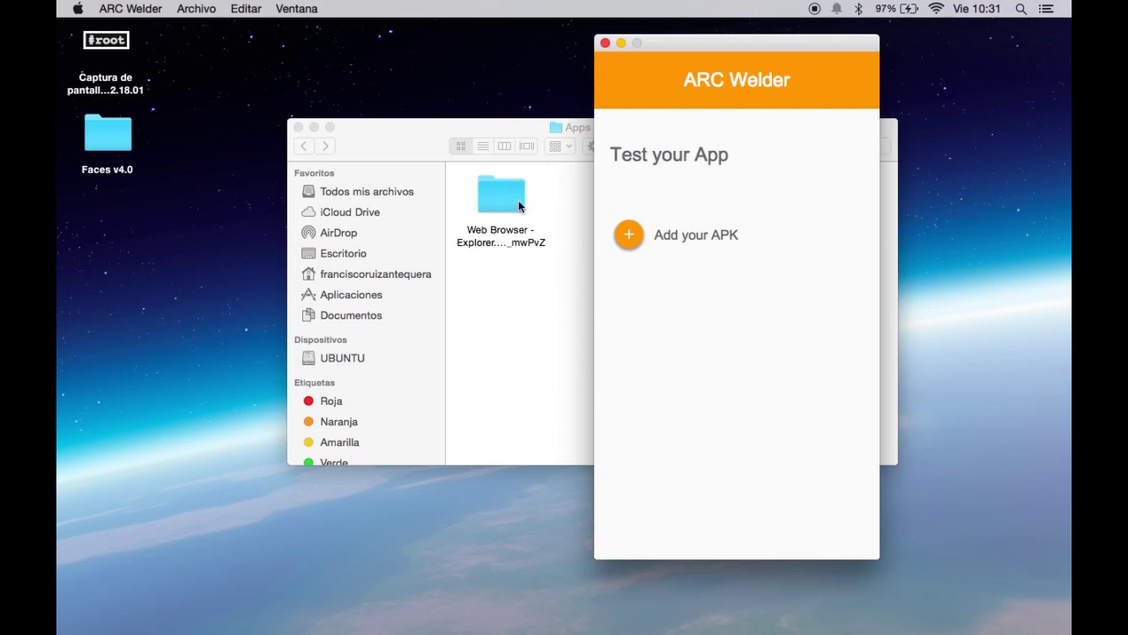
click(605, 42)
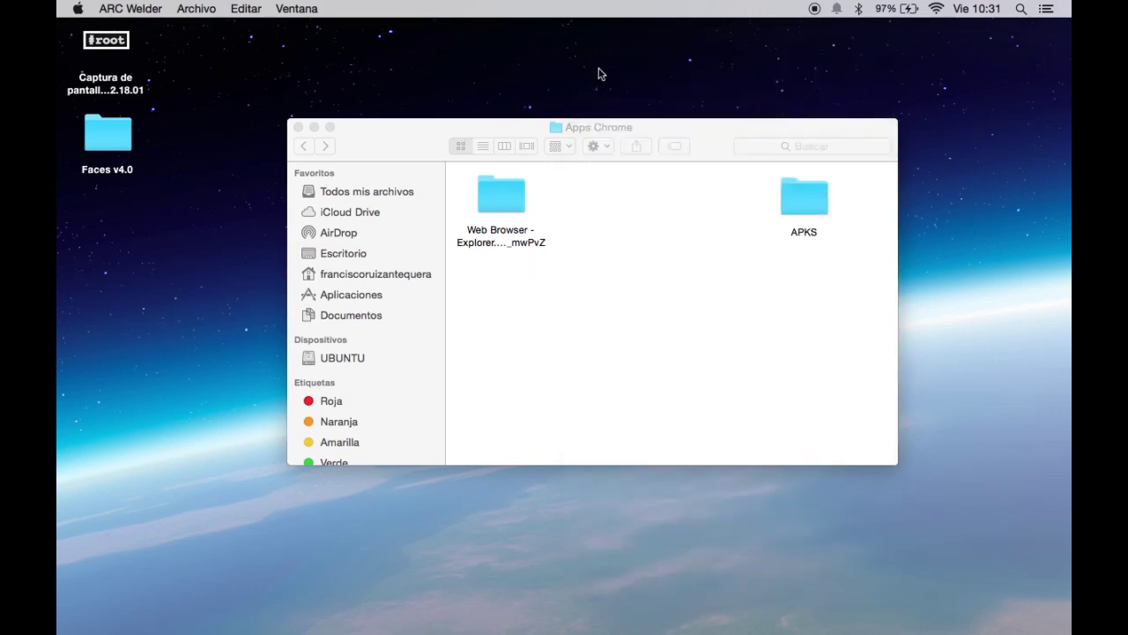
mouse_move(745, 629)
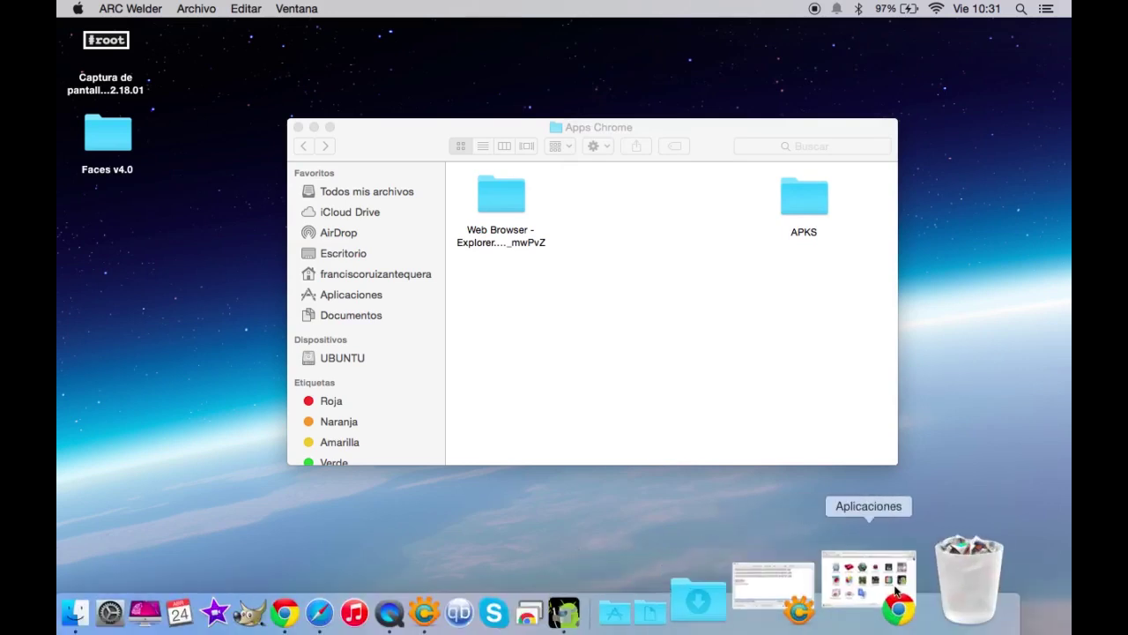
click(886, 591)
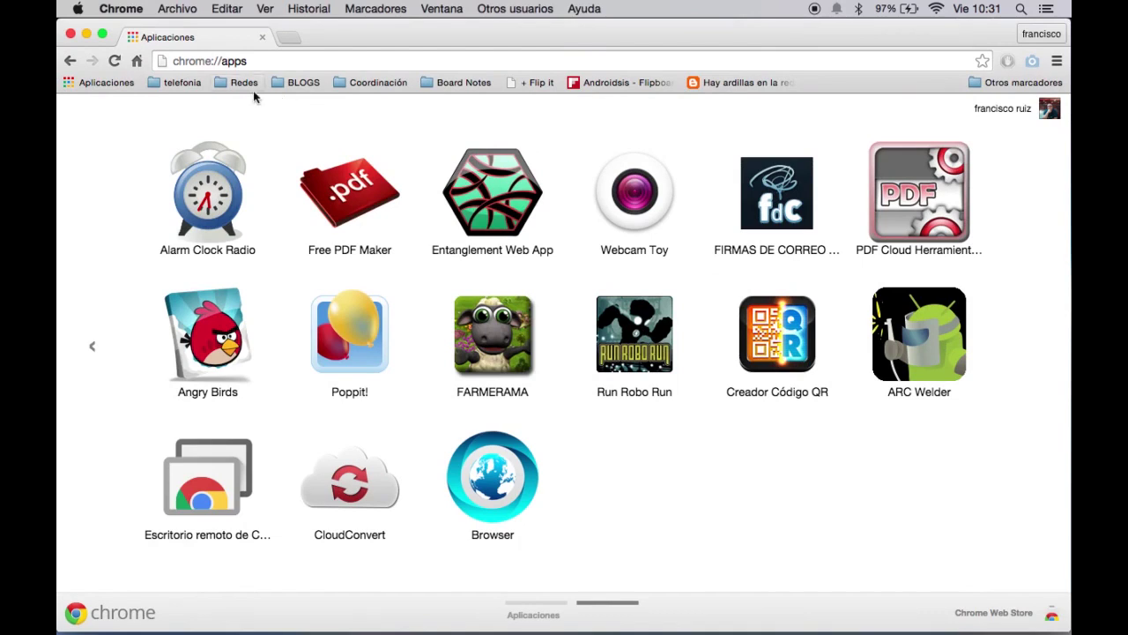
Go to appsapk.com from Chrome's address bar.
click(189, 62)
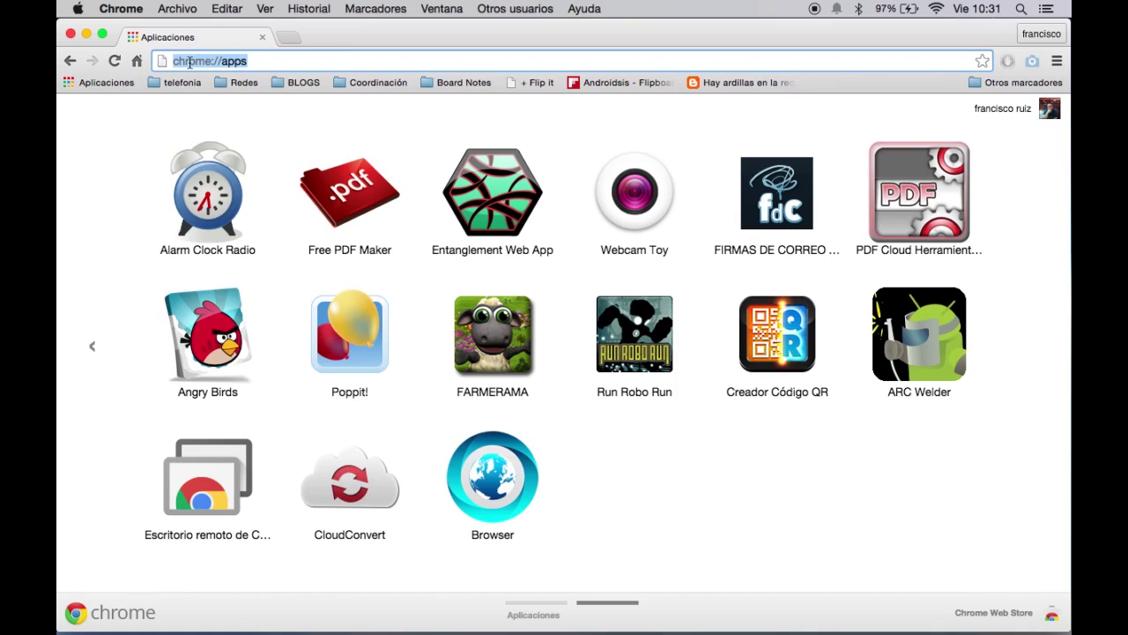
text(apps)
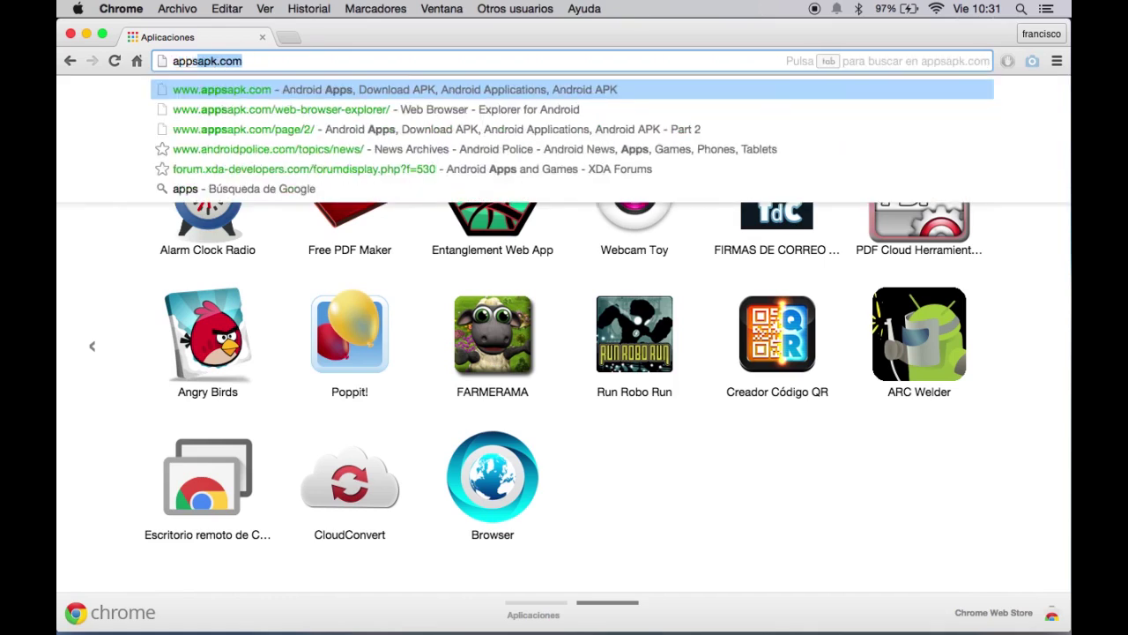
text(apk)
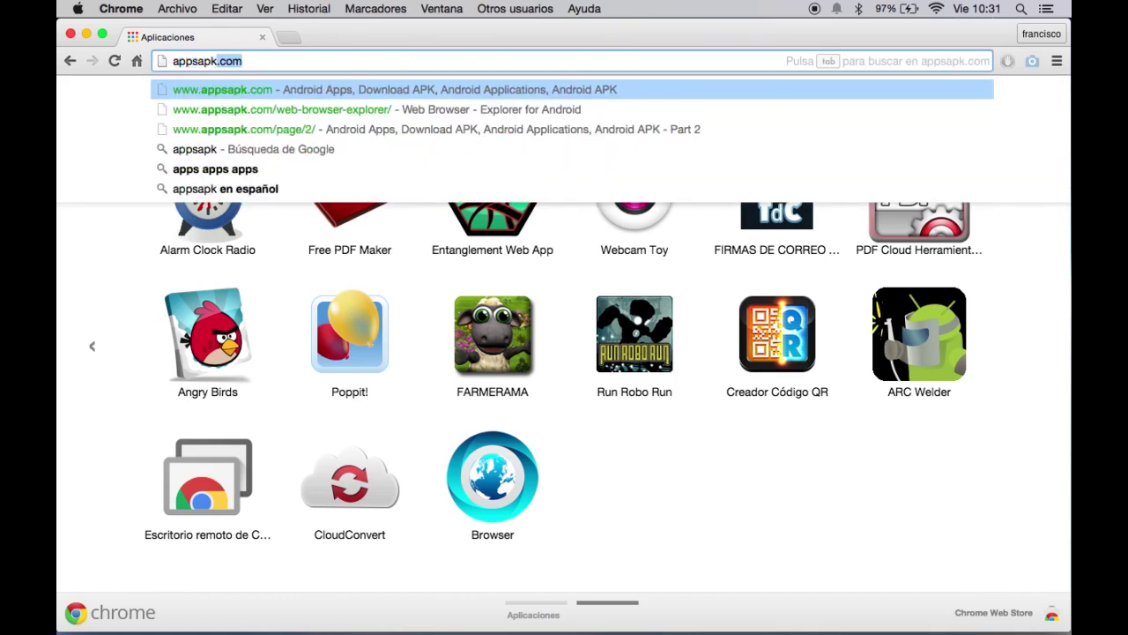
key(Right)
key(Return)
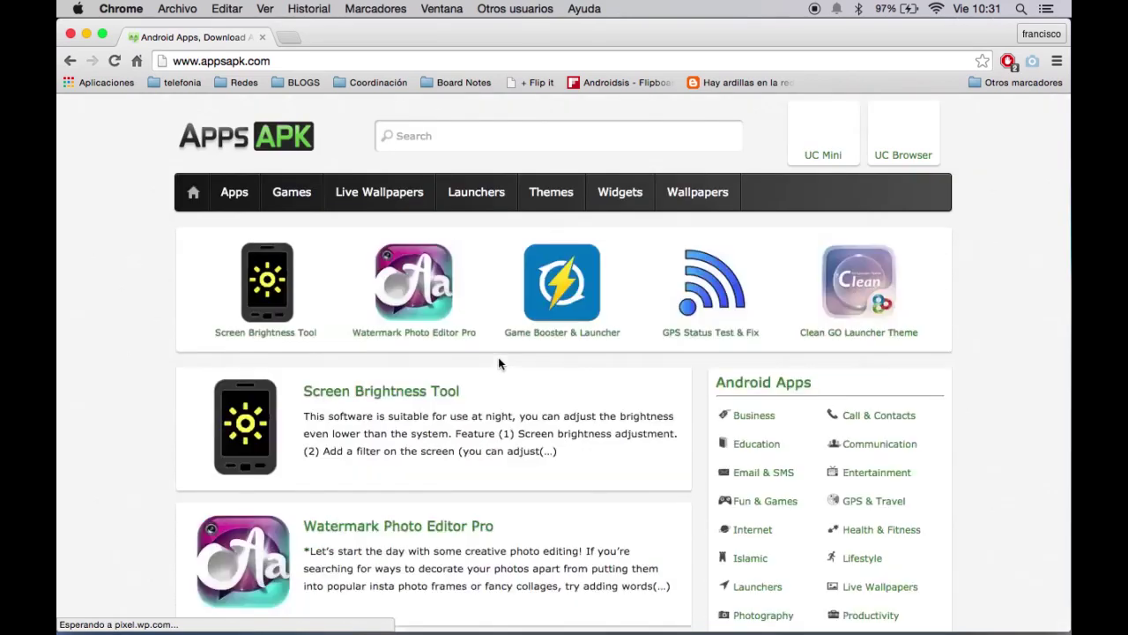
Open the Screen Brightness Tool page on appsapk.com and scroll to its APK download.
scroll(767, 504, down, 5)
scroll(768, 504, up, 3)
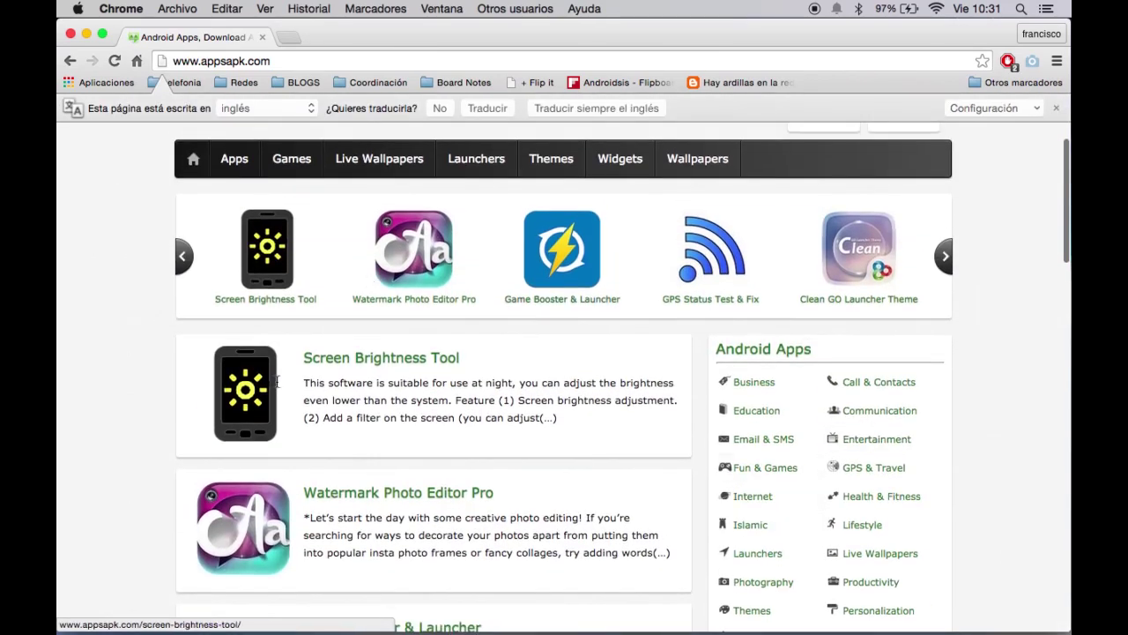
scroll(361, 411, down, 5)
scroll(59, 457, down, 20)
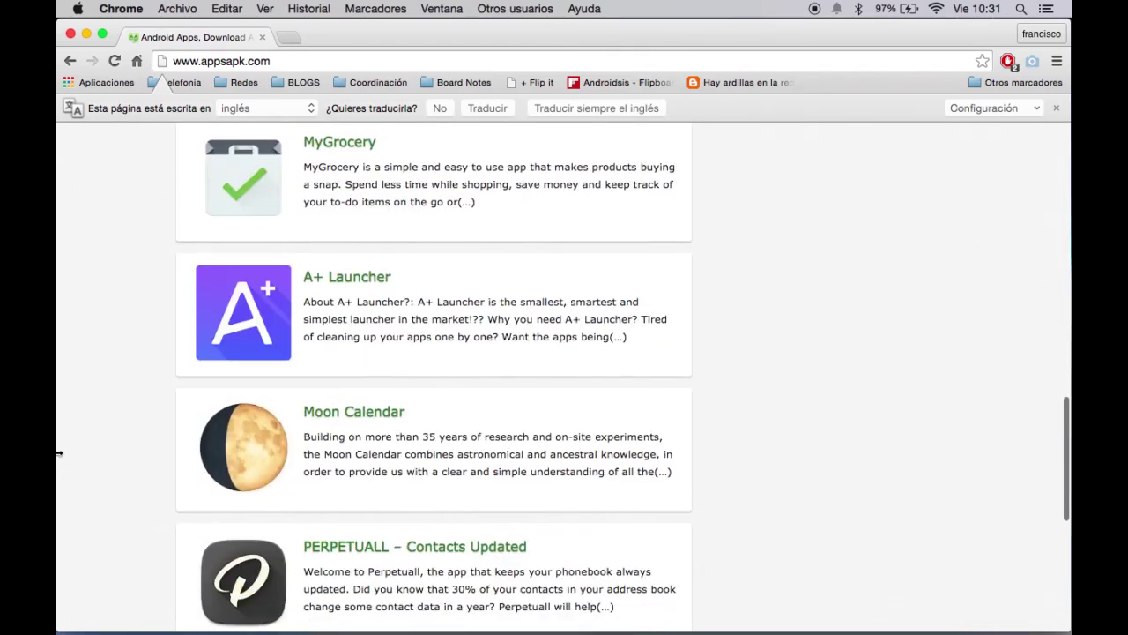
scroll(59, 457, down, 10)
scroll(59, 455, up, 15)
scroll(59, 453, up, 13)
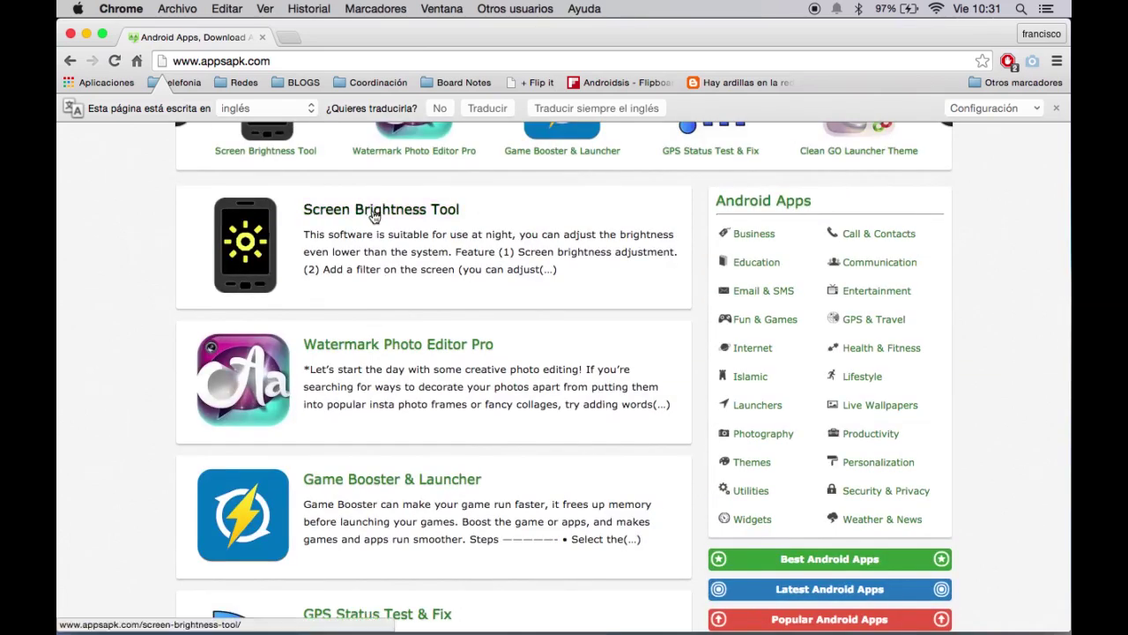
click(372, 211)
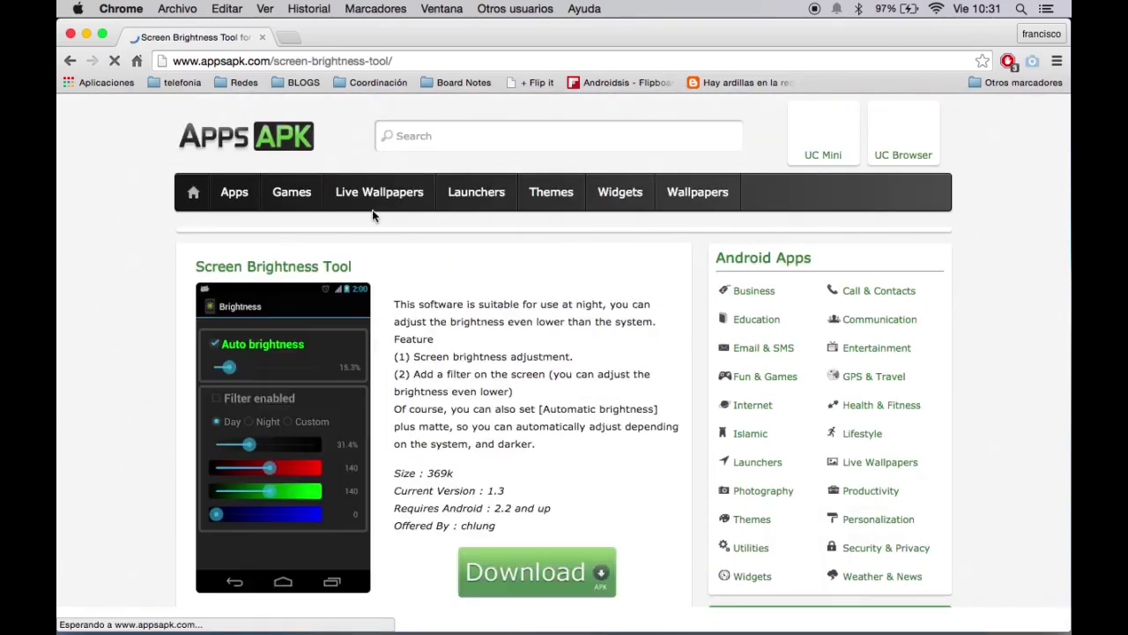
scroll(157, 404, down, 10)
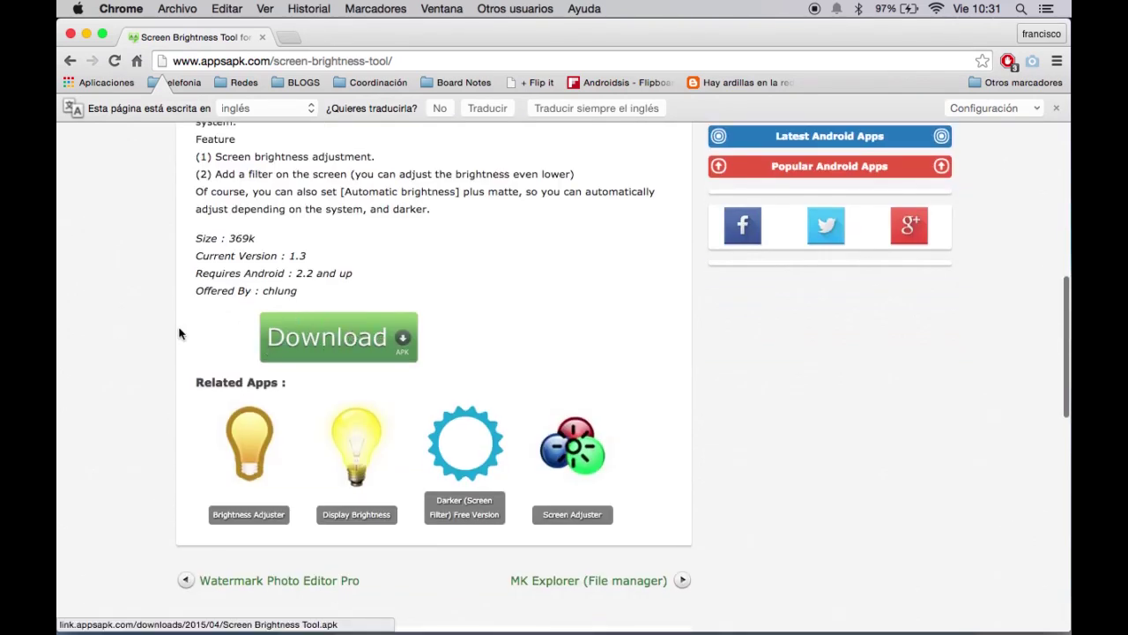
click(287, 39)
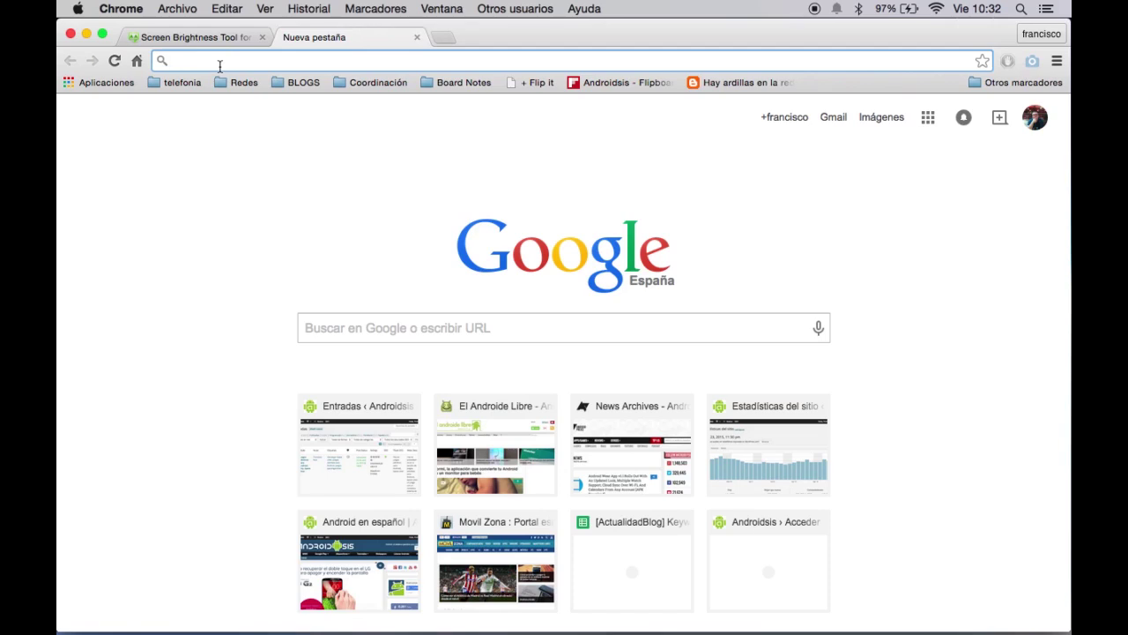
Load androidsis.com and search the site for 'Apk'.
text(Androids)
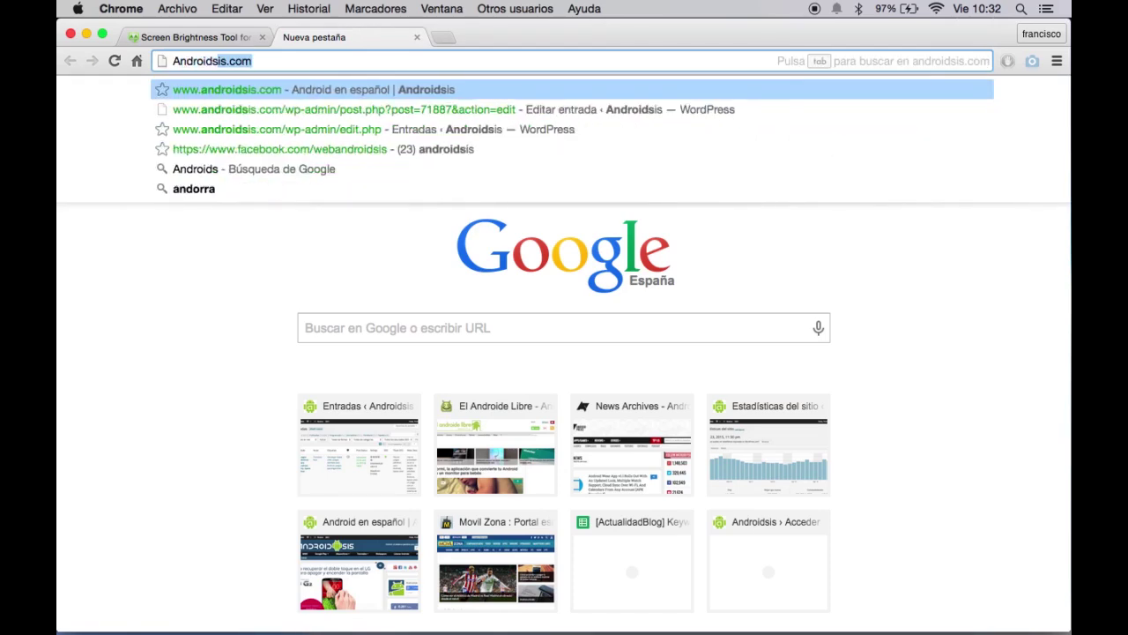
text(is)
key(Return)
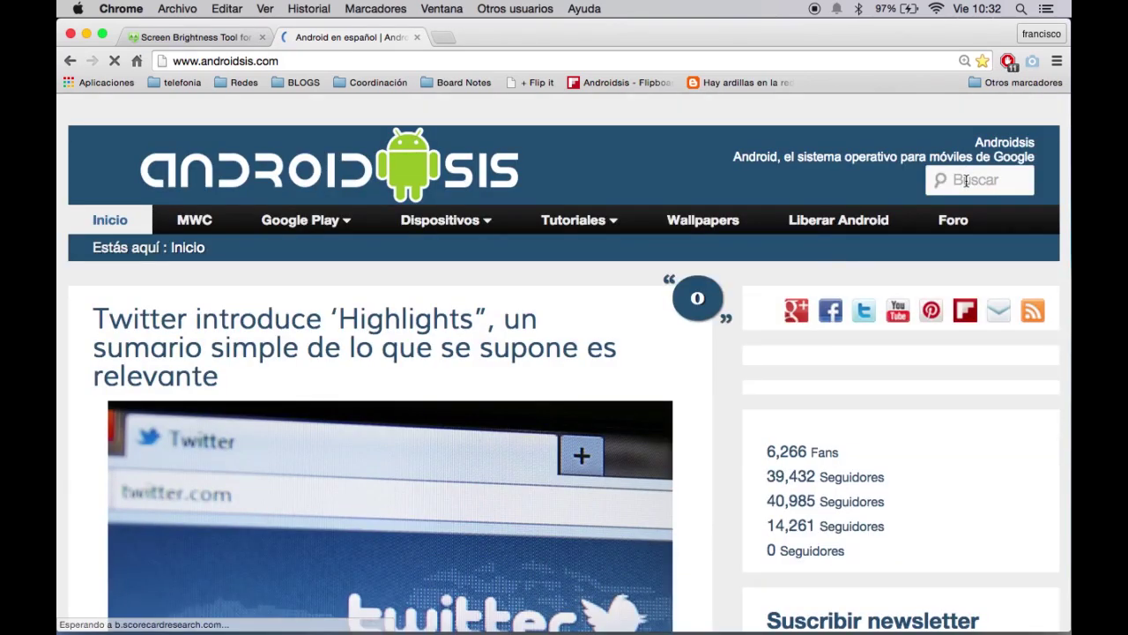
click(966, 180)
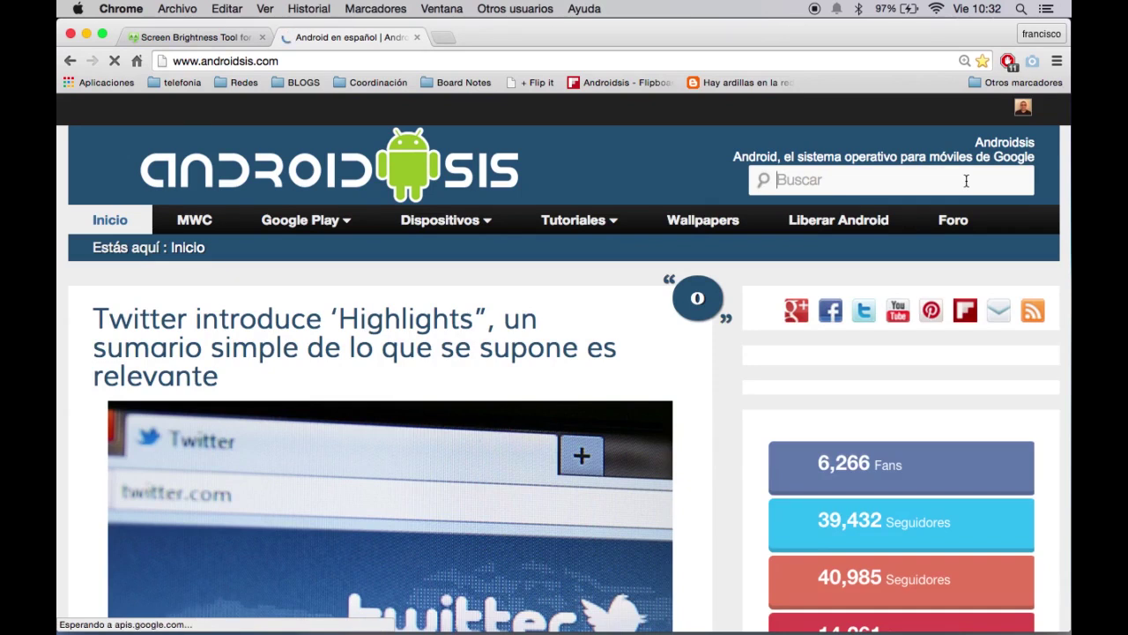
text(A)
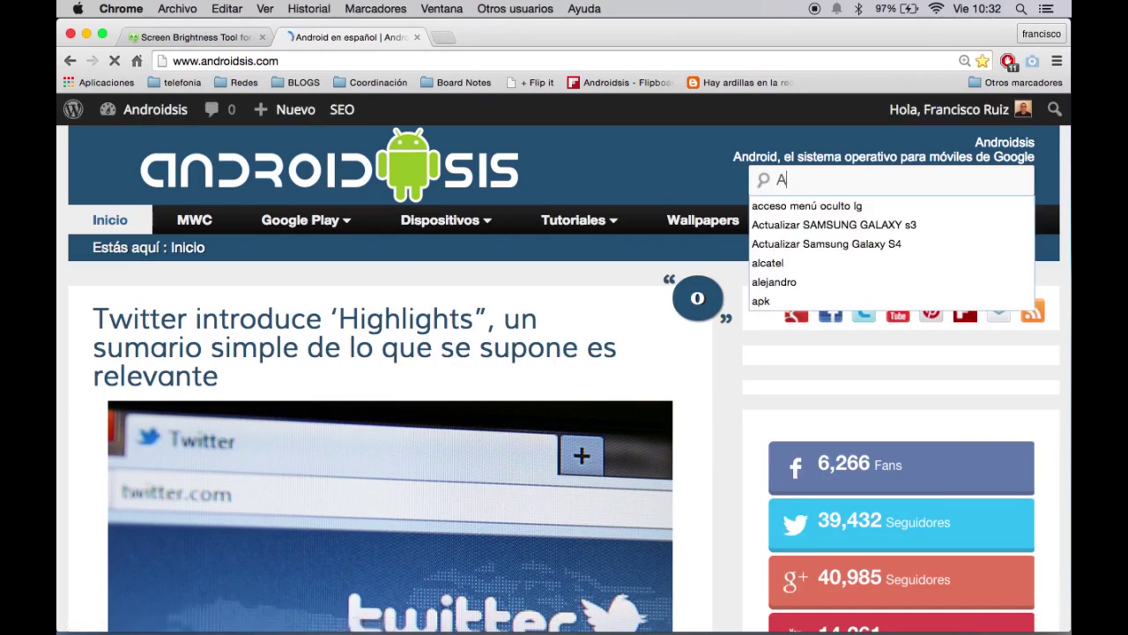
text(pk)
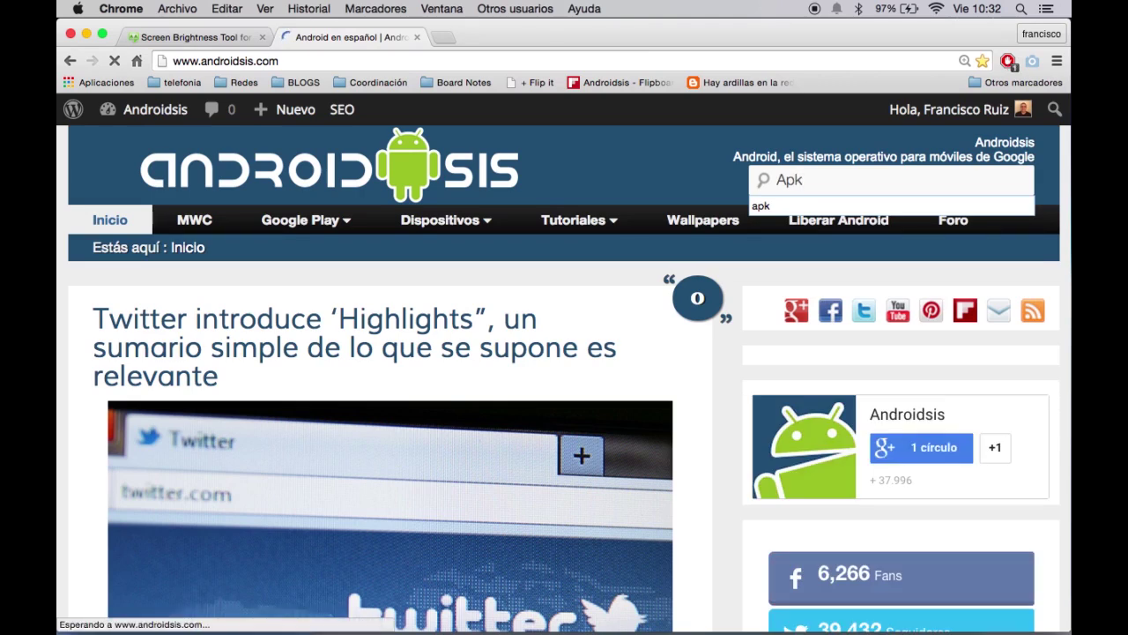
key(Return)
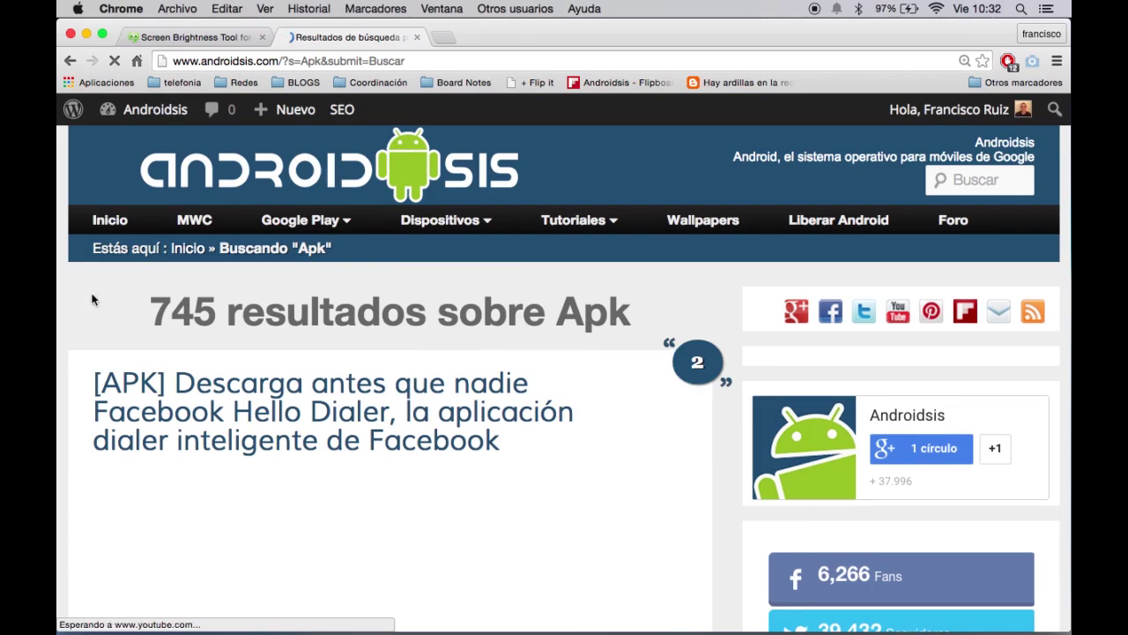
Scroll through the 745 'Apk' search results listing APK download articles.
scroll(92, 302, down, 3)
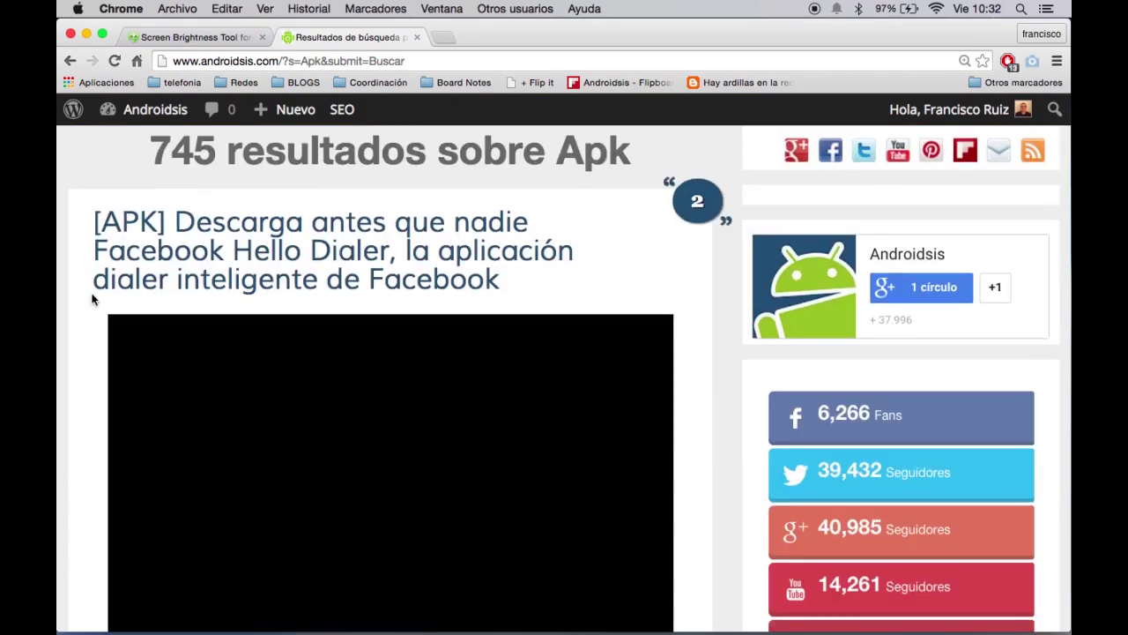
scroll(91, 300, down, 15)
scroll(91, 299, down, 5)
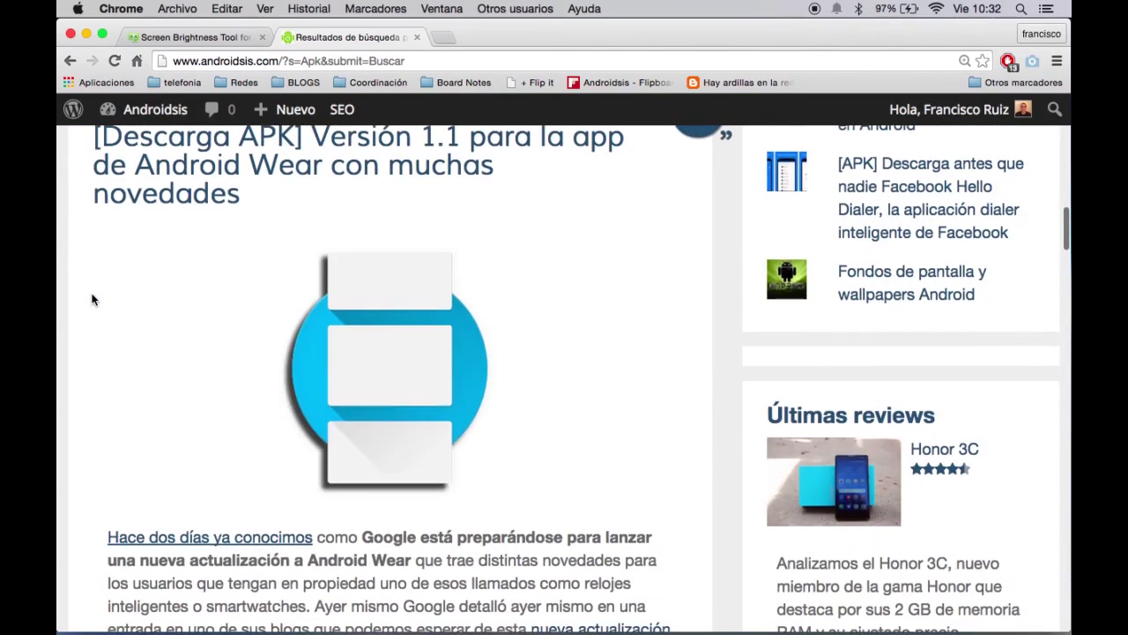
scroll(92, 300, up, 2)
scroll(91, 300, down, 10)
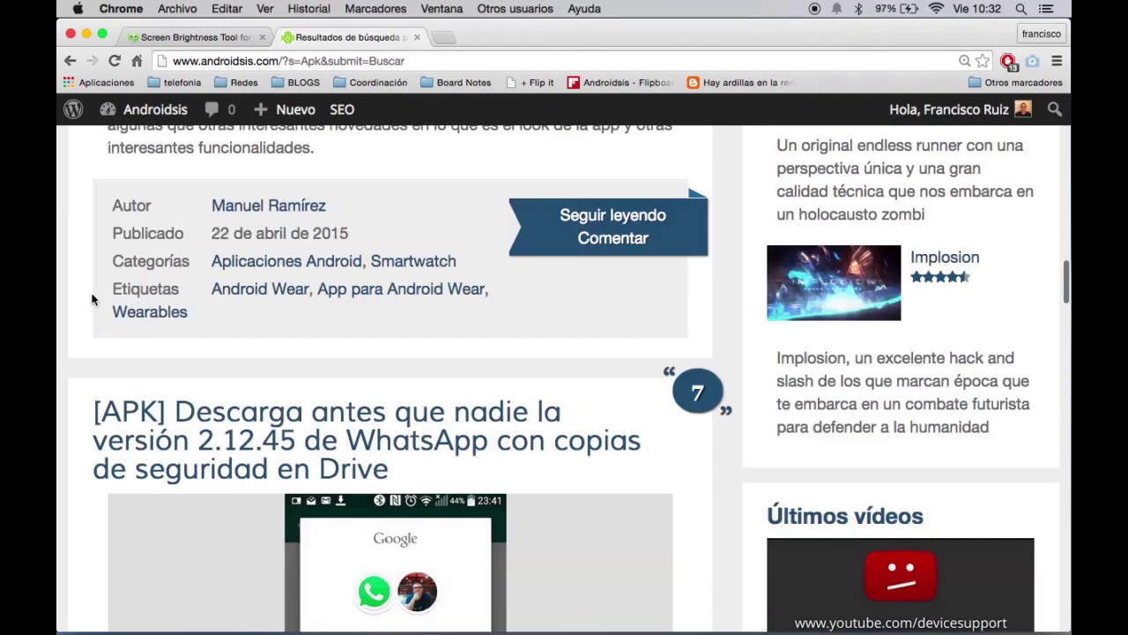
scroll(91, 300, down, 15)
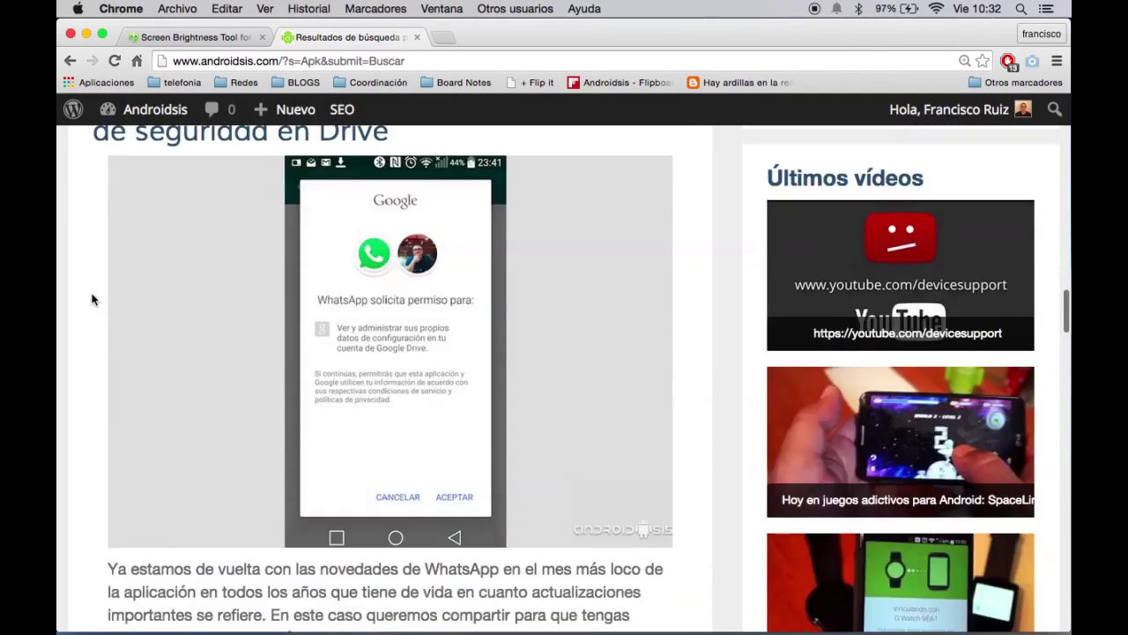
scroll(92, 299, up, 2)
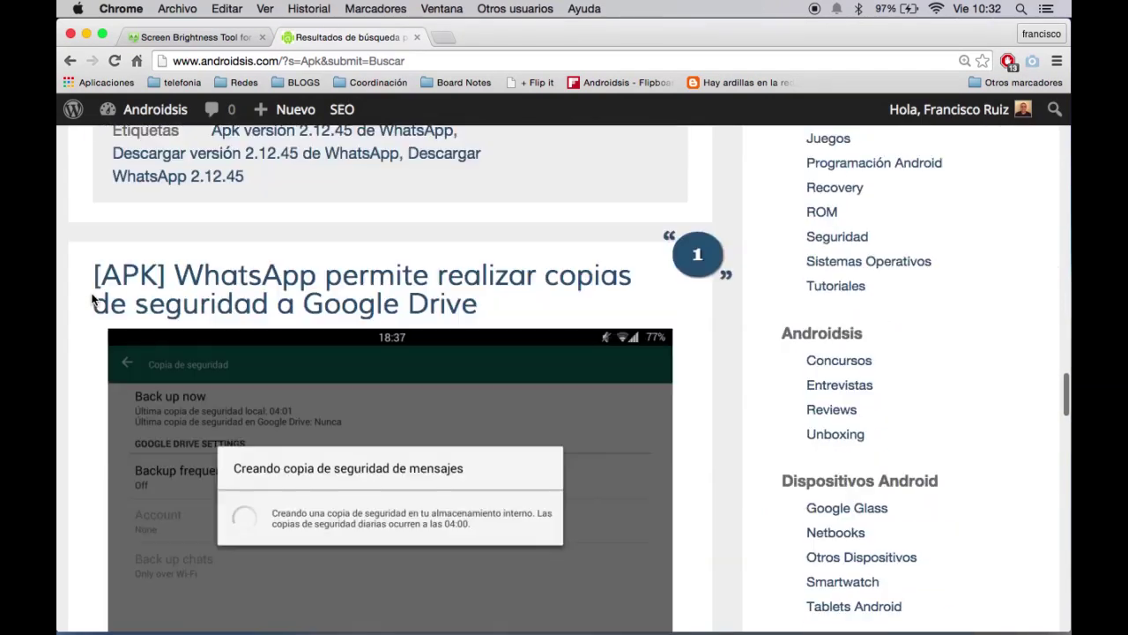
scroll(92, 299, down, 10)
scroll(92, 299, up, 1)
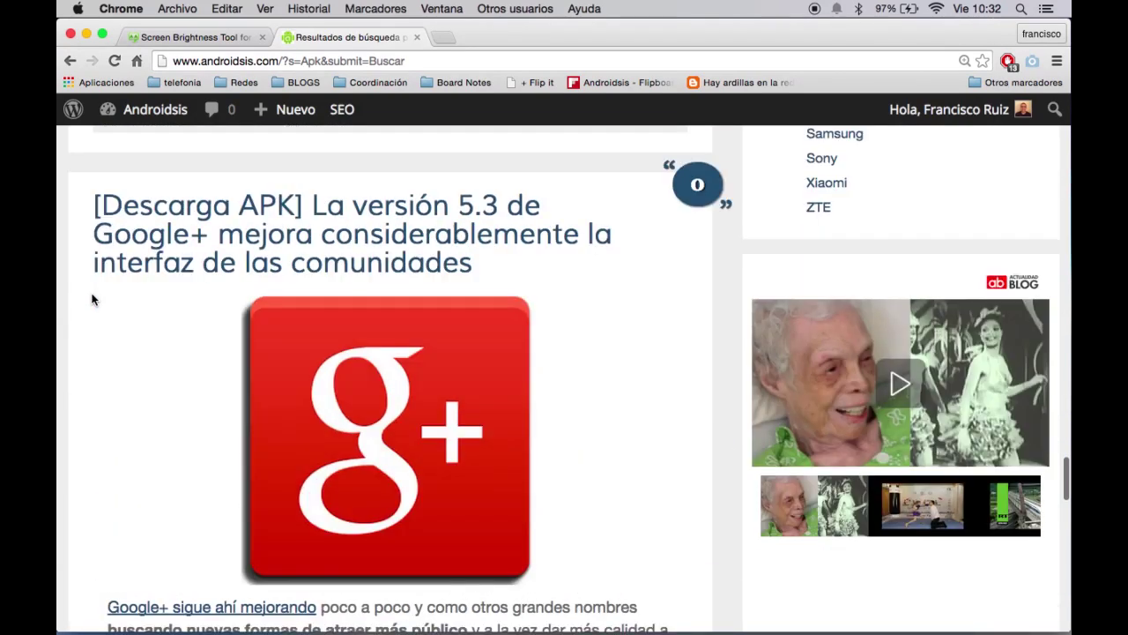